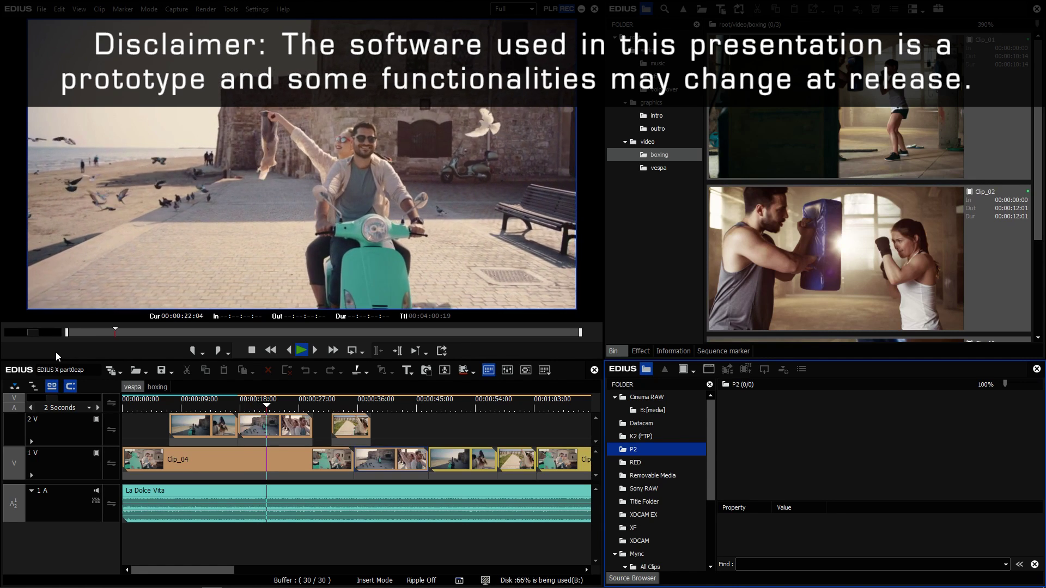
# Step: Pause playback of the assembled vespa sequence
pyautogui.press('space')
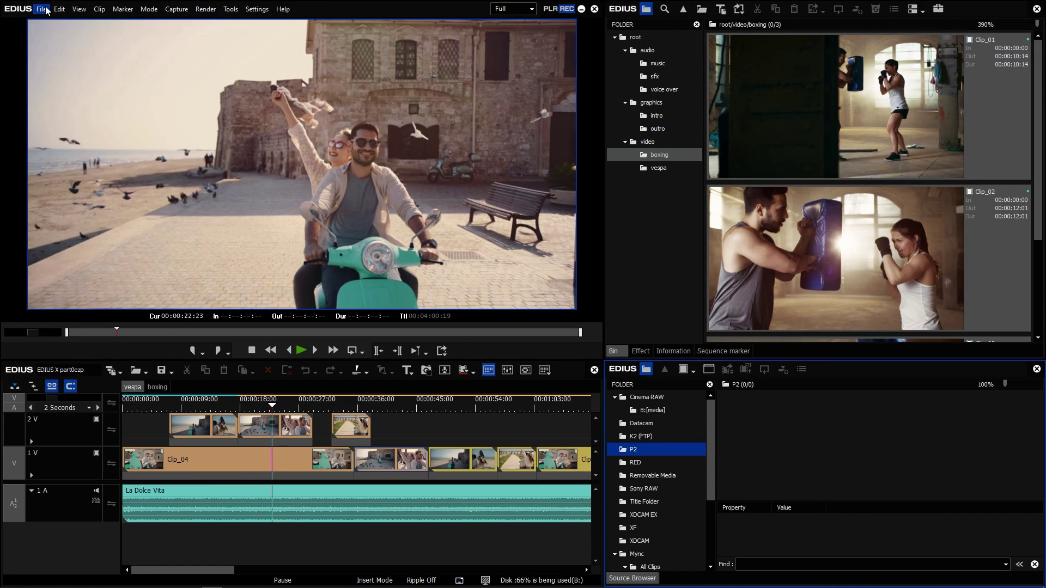
# Step: Queue the sequence as an H.264/AVC Print to File job named vespa_01
pyautogui.click(42, 10)
pyautogui.moveTo(82, 304)
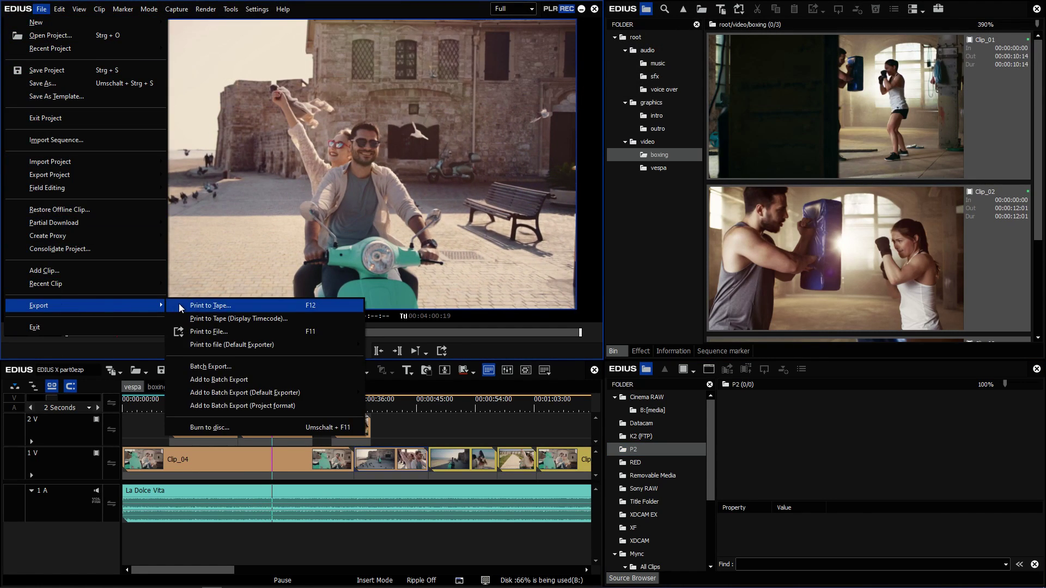
pyautogui.click(210, 332)
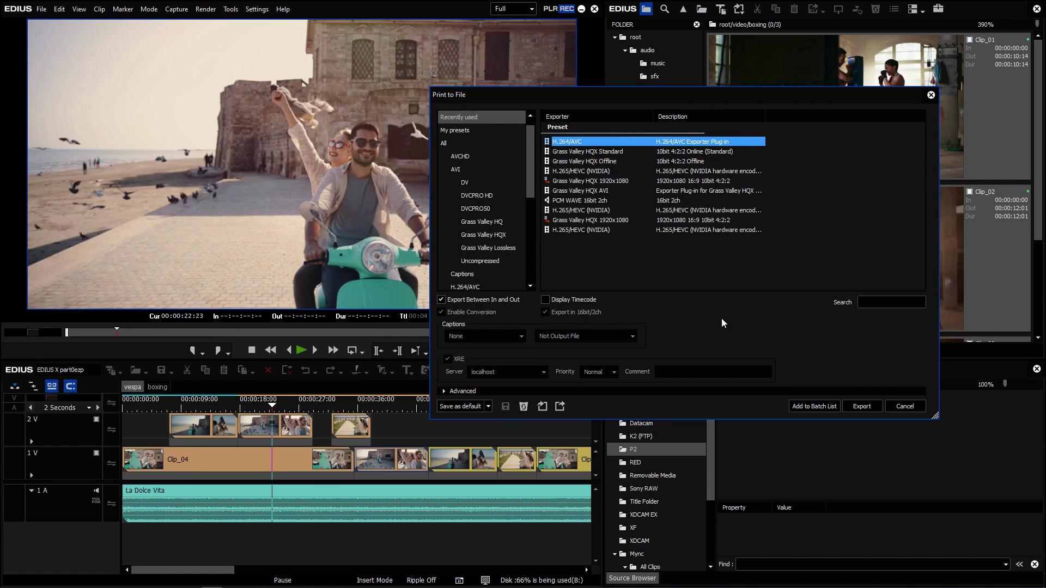
pyautogui.click(861, 407)
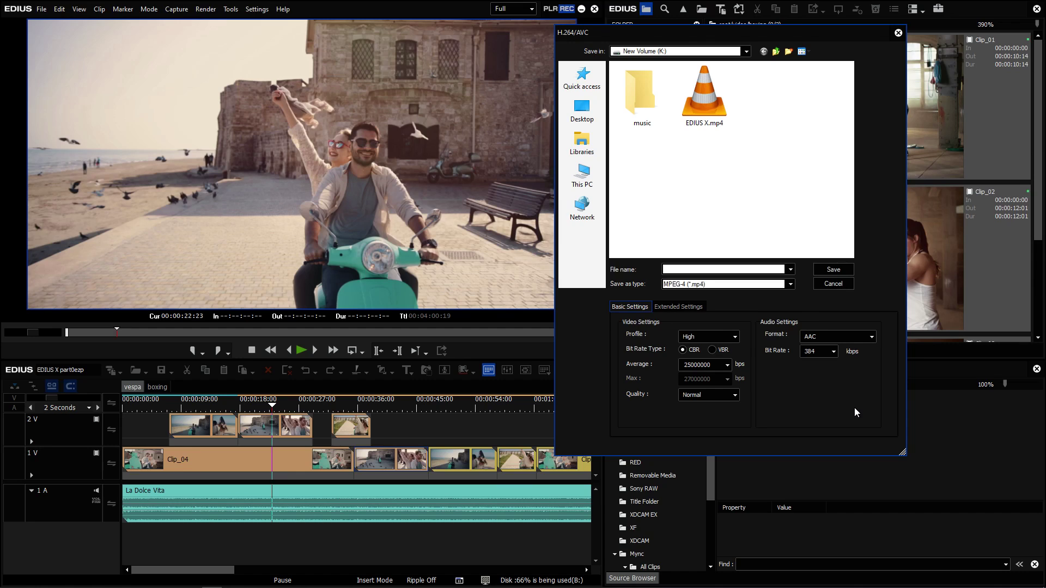
pyautogui.click(724, 270)
pyautogui.write('vespa_01')
pyautogui.click(833, 270)
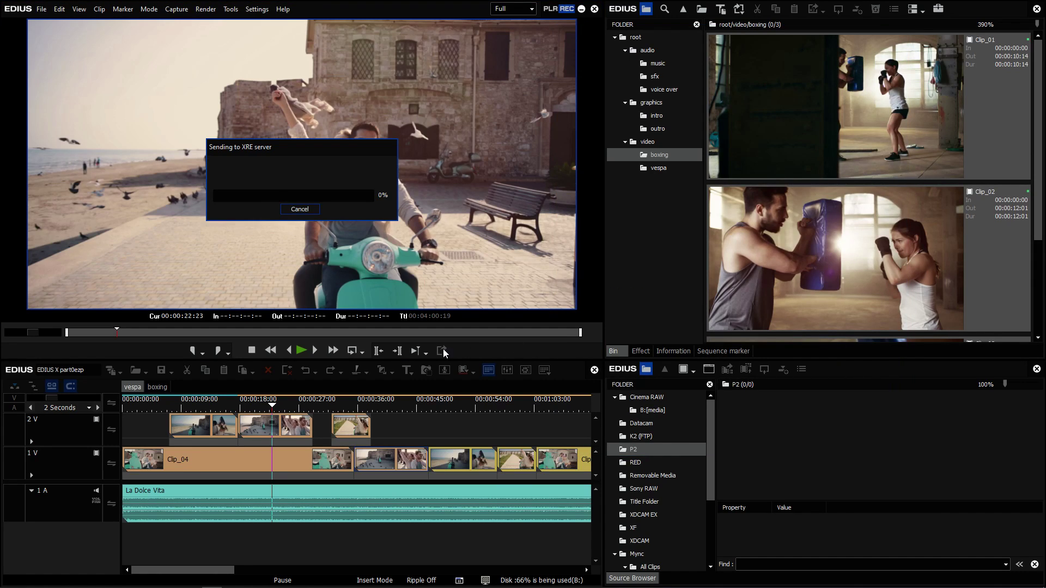
# Step: In the boxing sequence, move clips onto 1V, append Clip_03 and trim its end
pyautogui.click(156, 388)
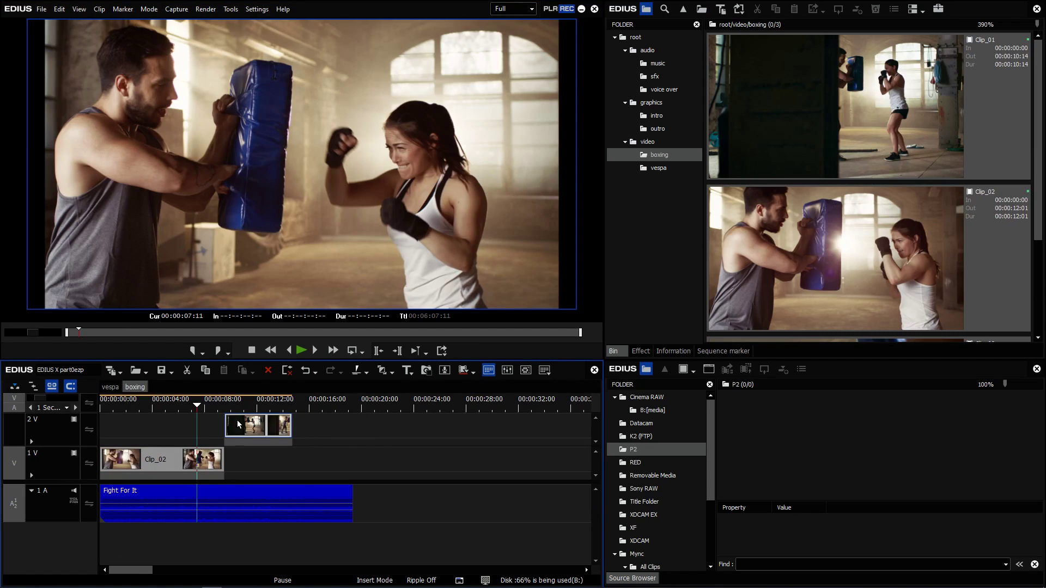
pyautogui.moveTo(238, 424); pyautogui.dragTo(262, 459)
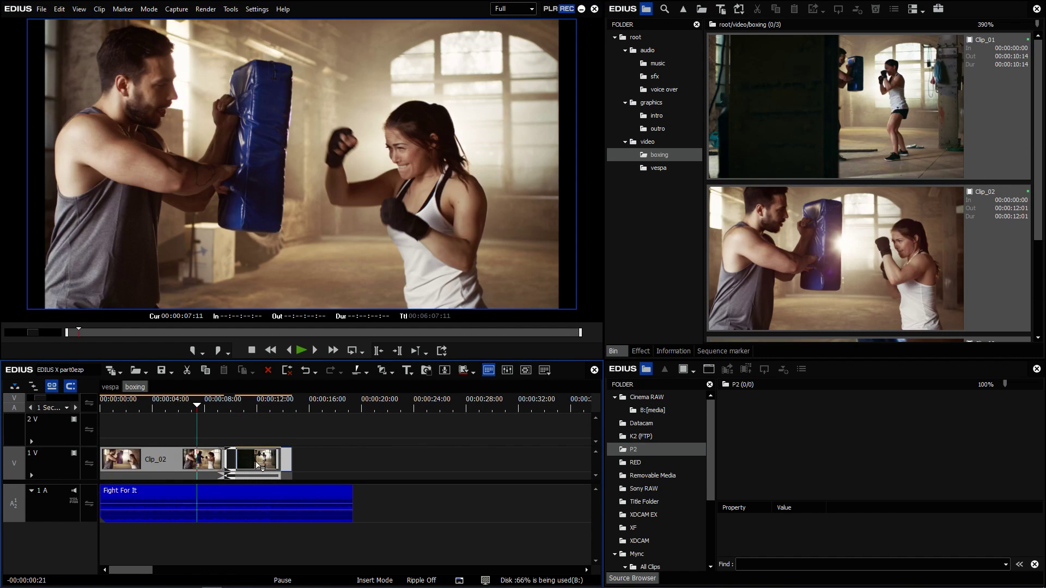
pyautogui.scroll(-3, 867, 204)
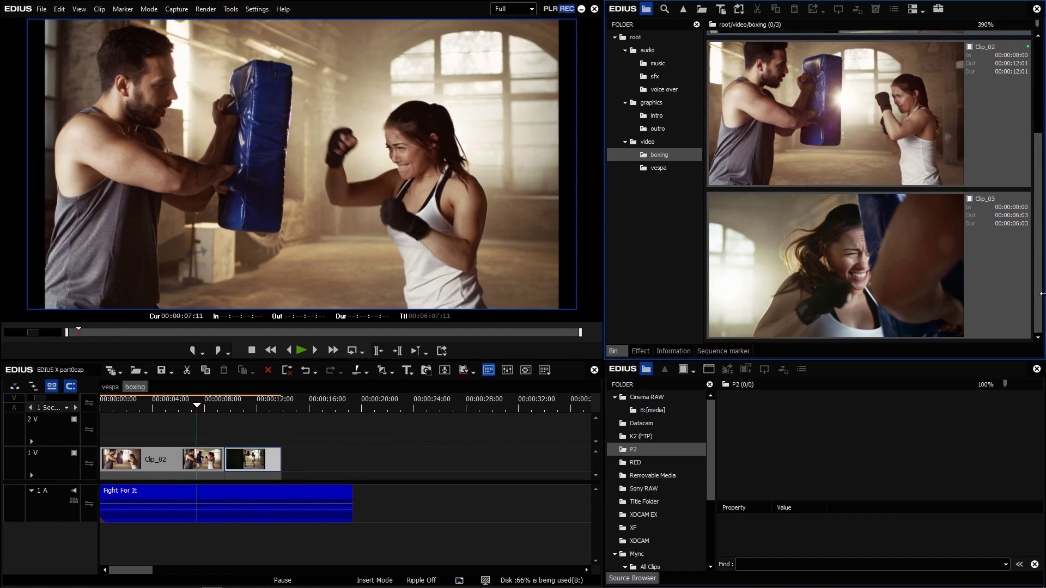
pyautogui.moveTo(833, 266)
pyautogui.mouseDown()
pyautogui.moveTo(286, 465)
pyautogui.moveTo(362, 465)
pyautogui.mouseUp()
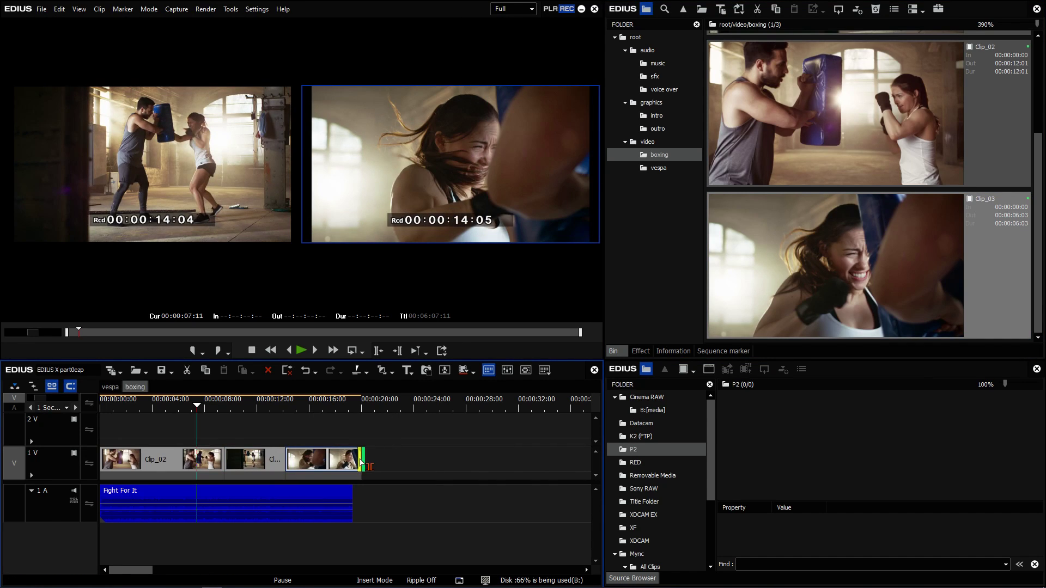
pyautogui.click(362, 465)
pyautogui.click(41, 10)
pyautogui.moveTo(38, 305)
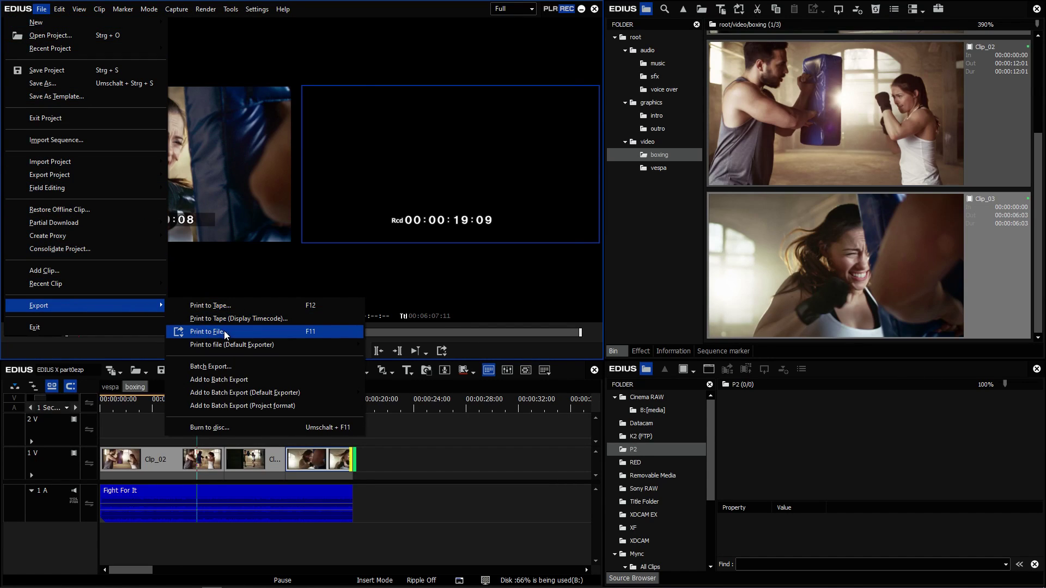
# Step: Queue the boxing sequence as an H.264/AVC export job named boxing_01
pyautogui.click(224, 332)
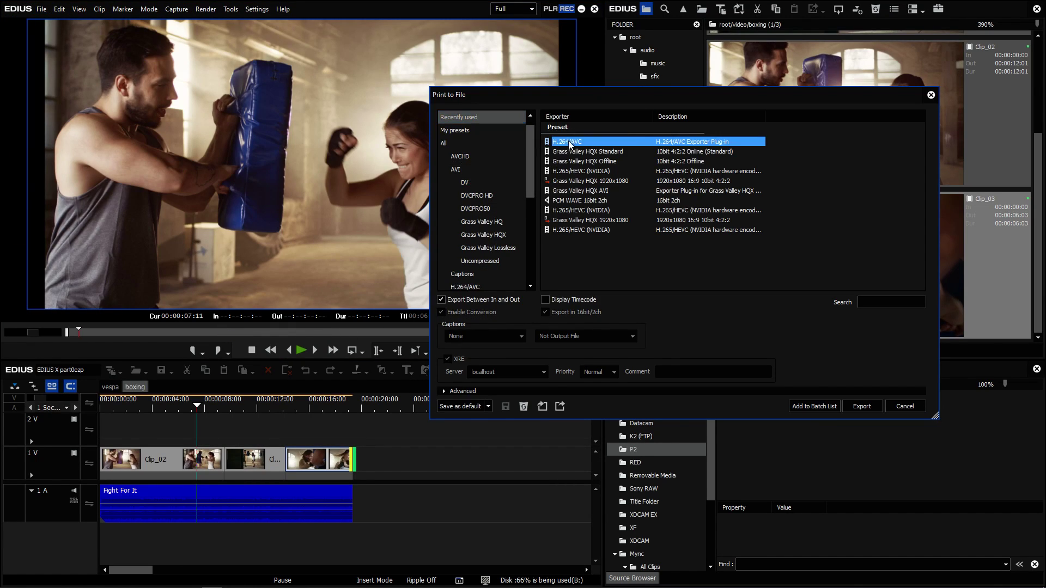
pyautogui.doubleClick(573, 141)
pyautogui.click(724, 270)
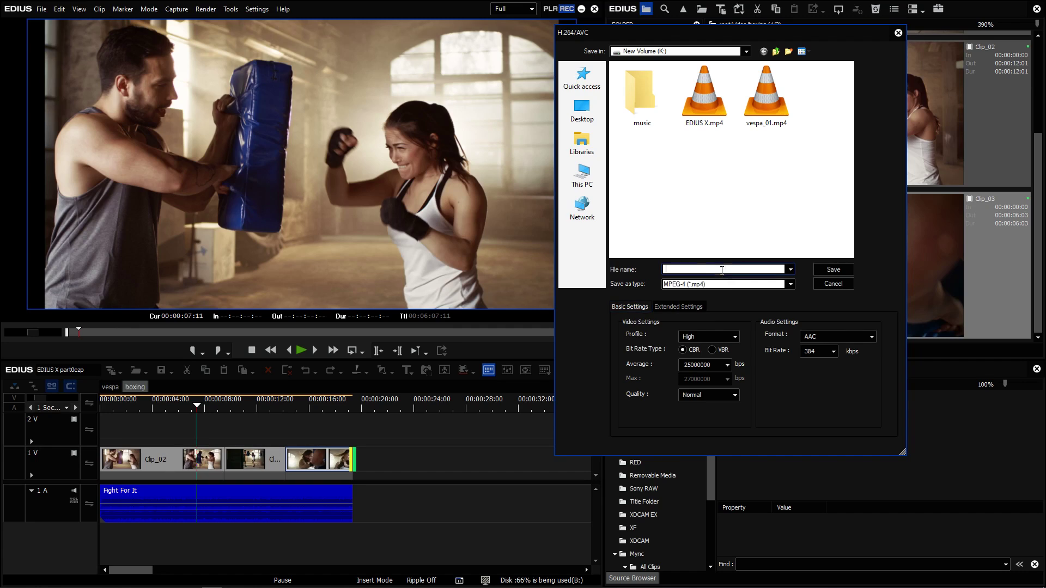
pyautogui.write('boxing_')
pyautogui.write('01')
pyautogui.click(832, 269)
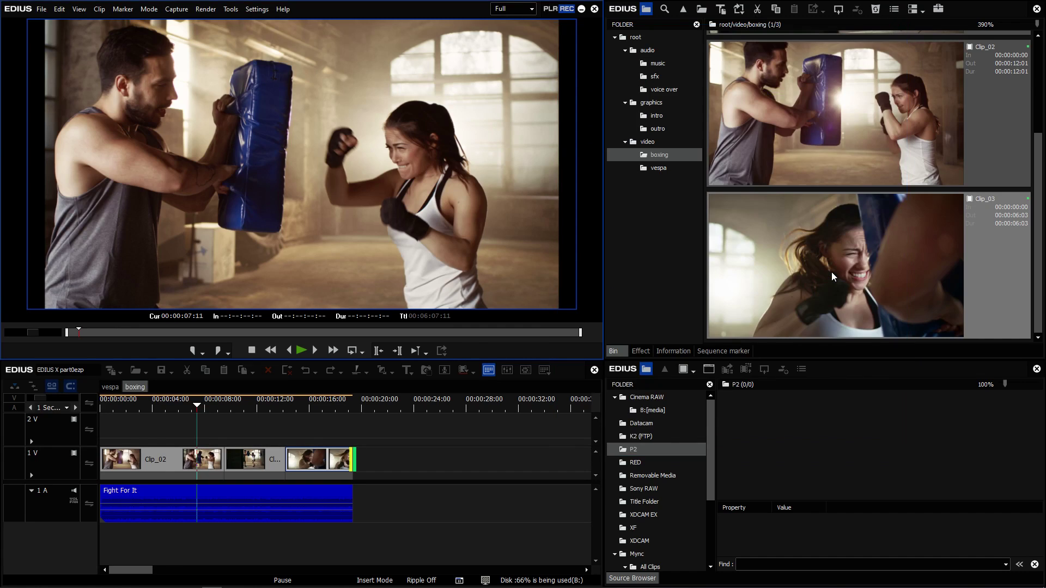
# Step: Check the GV Job Monitor and the render failure notification
pyautogui.click(230, 9)
pyautogui.click(254, 51)
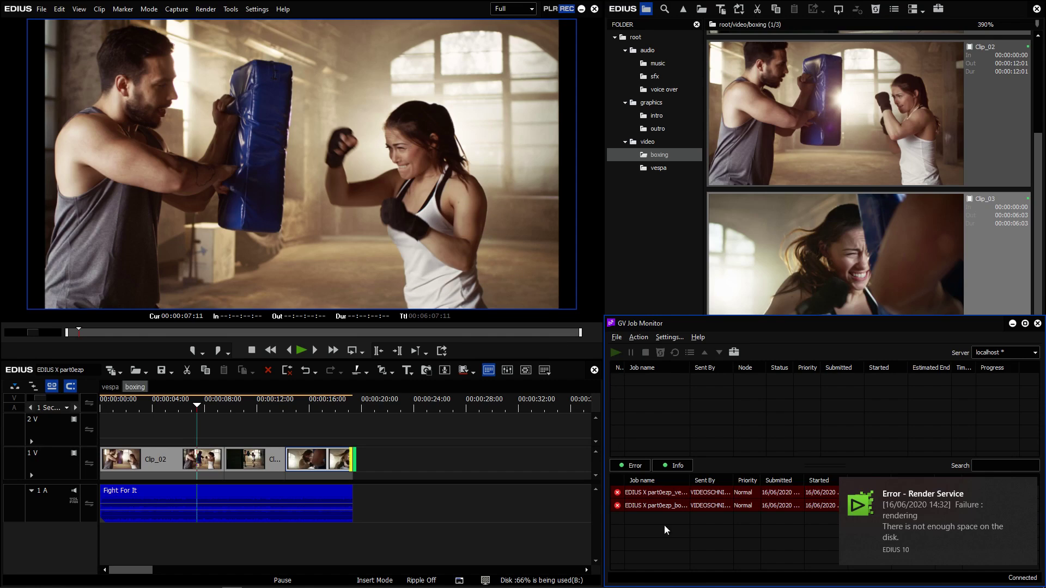
pyautogui.click(1029, 580)
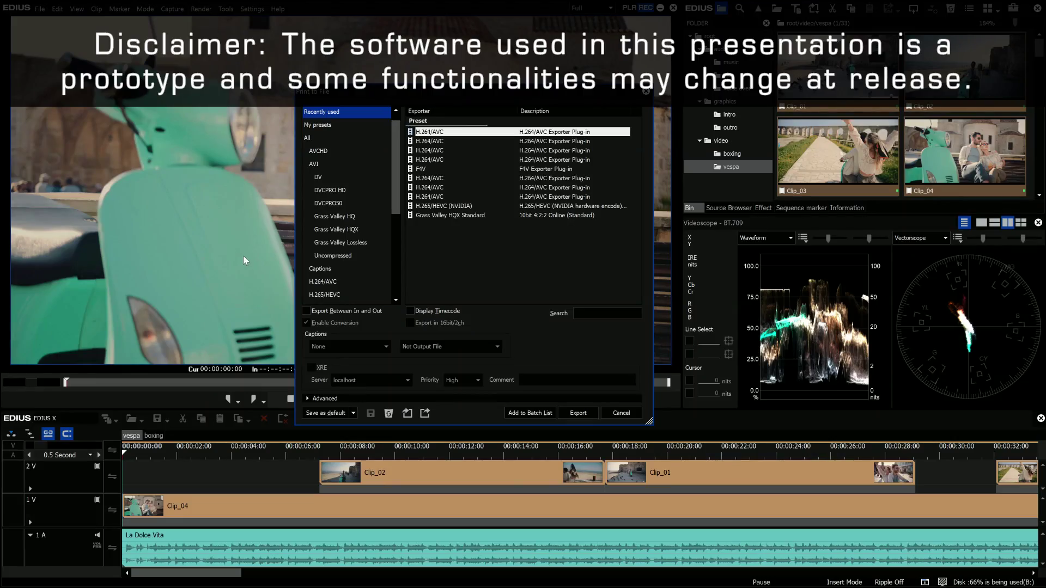
# Step: Select the H.264/AVC exporter category and enable XRE render-server export
pyautogui.click(324, 282)
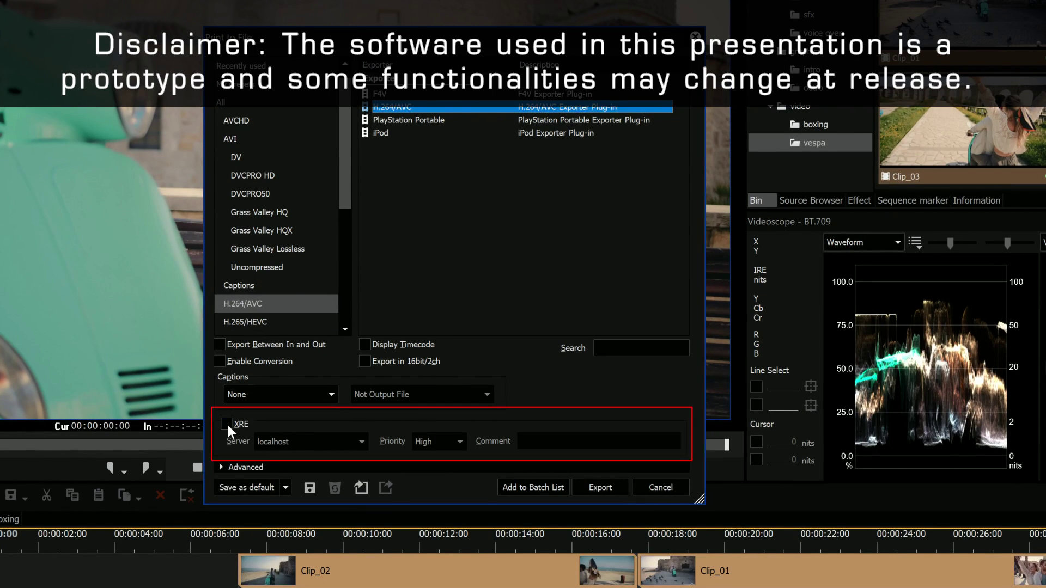
pyautogui.click(228, 425)
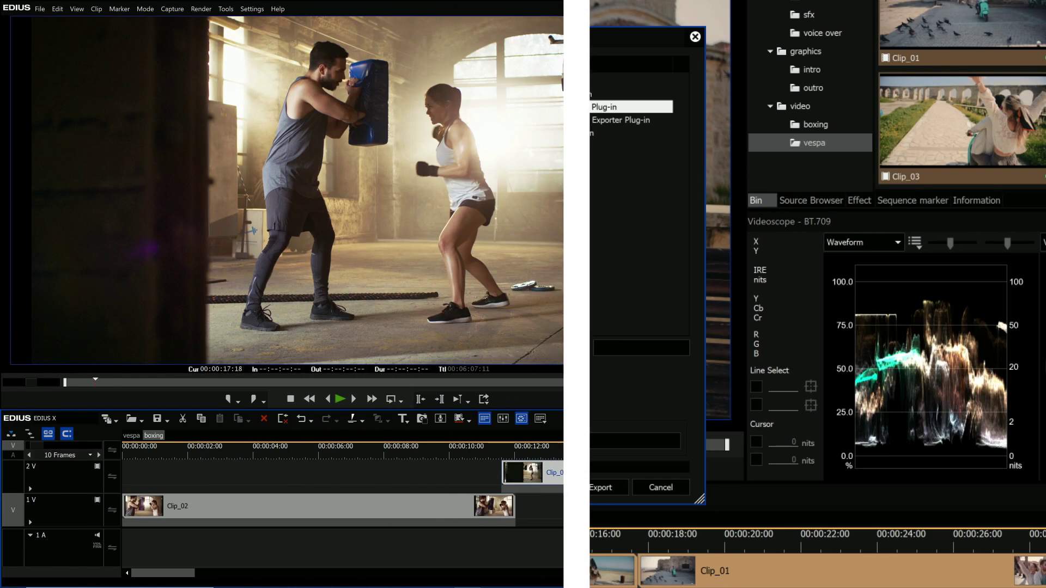
# Step: Delete the extra Clip_01 piece from 2V and place Fight For It at the start of 1A
pyautogui.press('Delete')
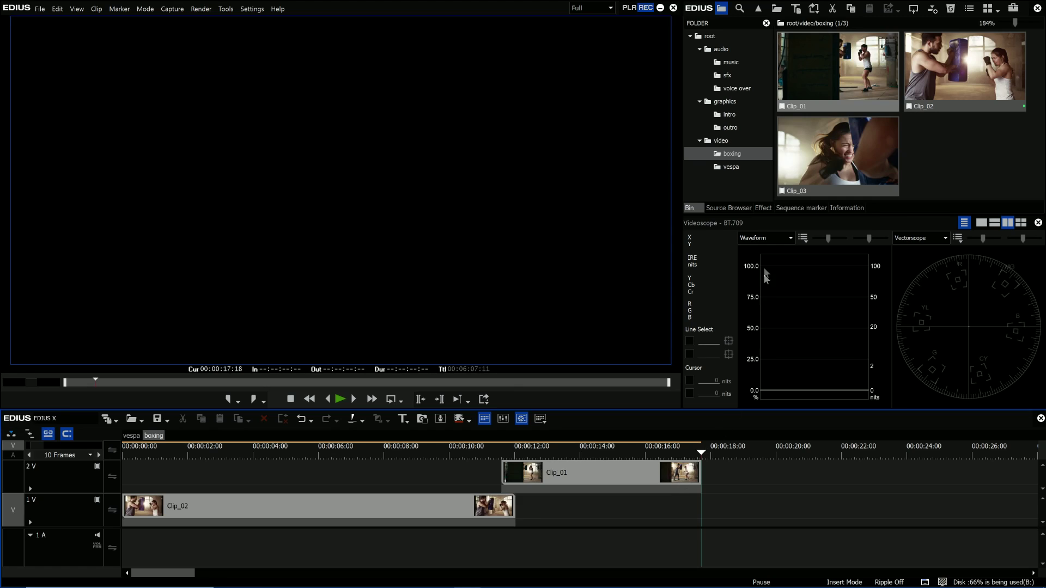
pyautogui.click(731, 62)
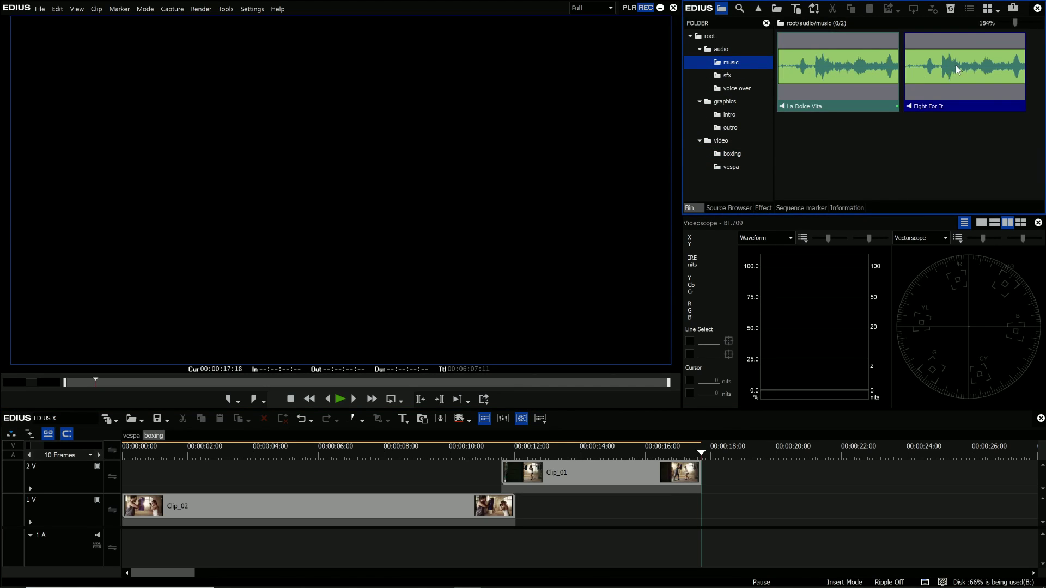
pyautogui.moveTo(964, 71); pyautogui.dragTo(583, 540)
pyautogui.moveTo(583, 478); pyautogui.dragTo(112, 546)
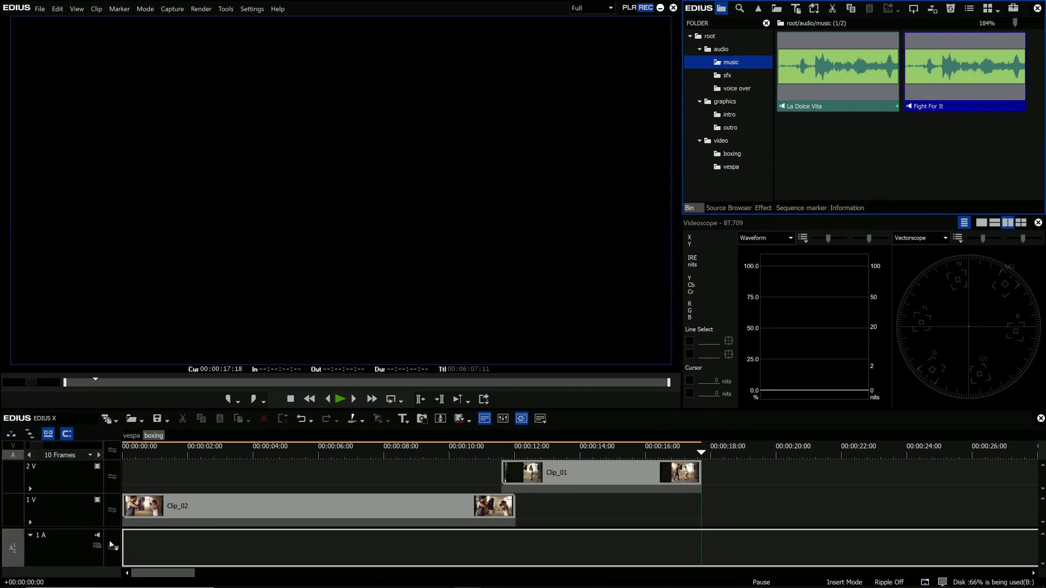
pyautogui.moveTo(112, 545); pyautogui.dragTo(109, 540)
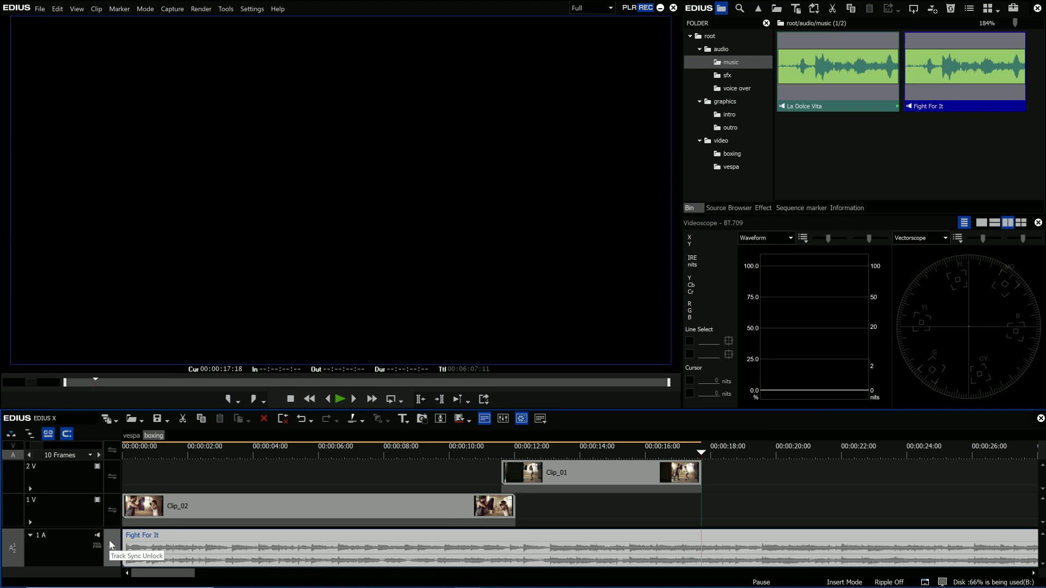
pyautogui.click(130, 547)
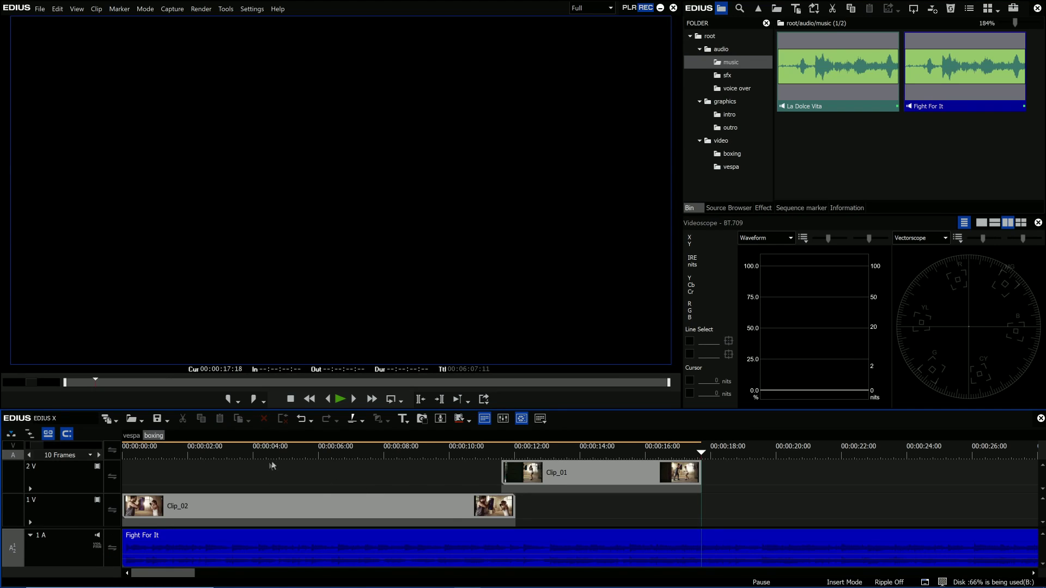
# Step: Return to the sequence start and open the GV Job Monitor
pyautogui.press('Home')
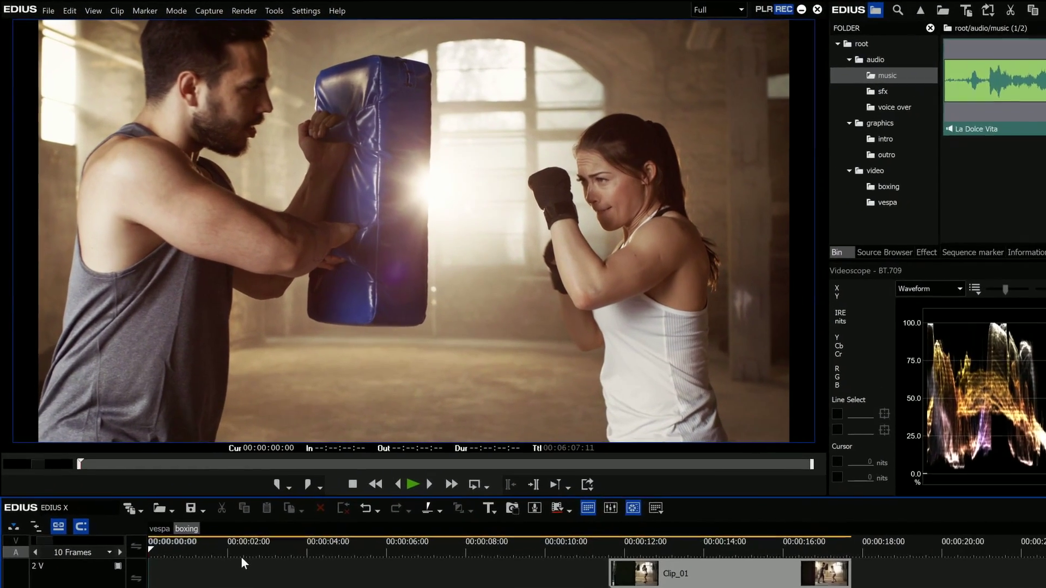
pyautogui.click(359, 14)
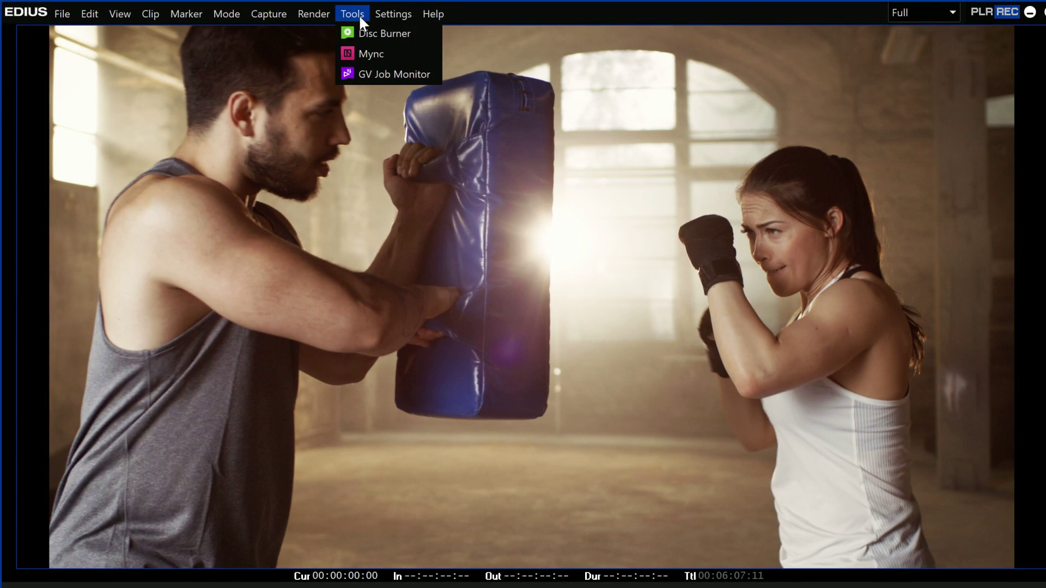
pyautogui.click(379, 75)
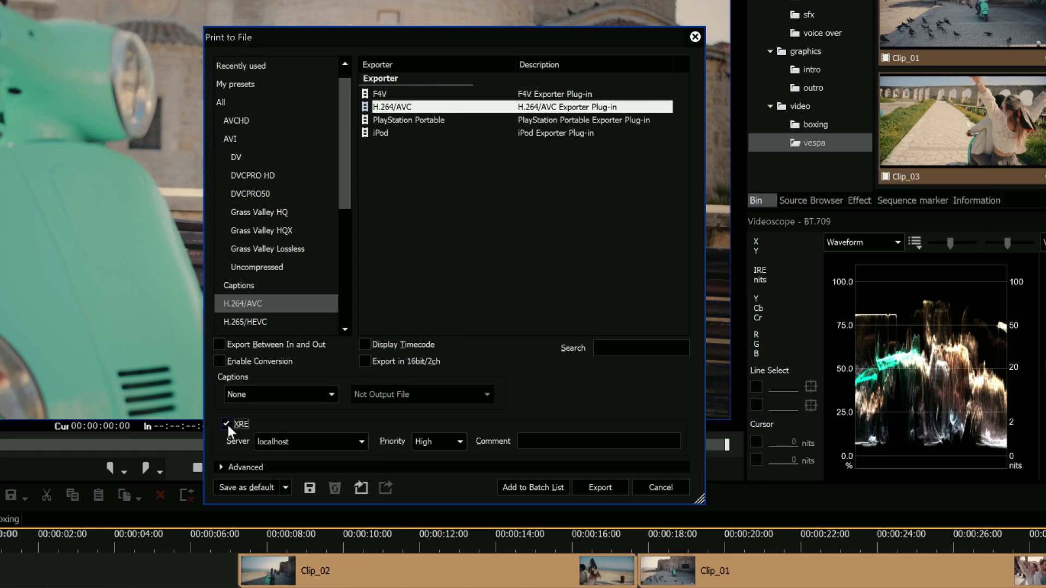
# Step: Keep localhost as the render server and High as the job priority
pyautogui.click(360, 443)
pyautogui.click(361, 444)
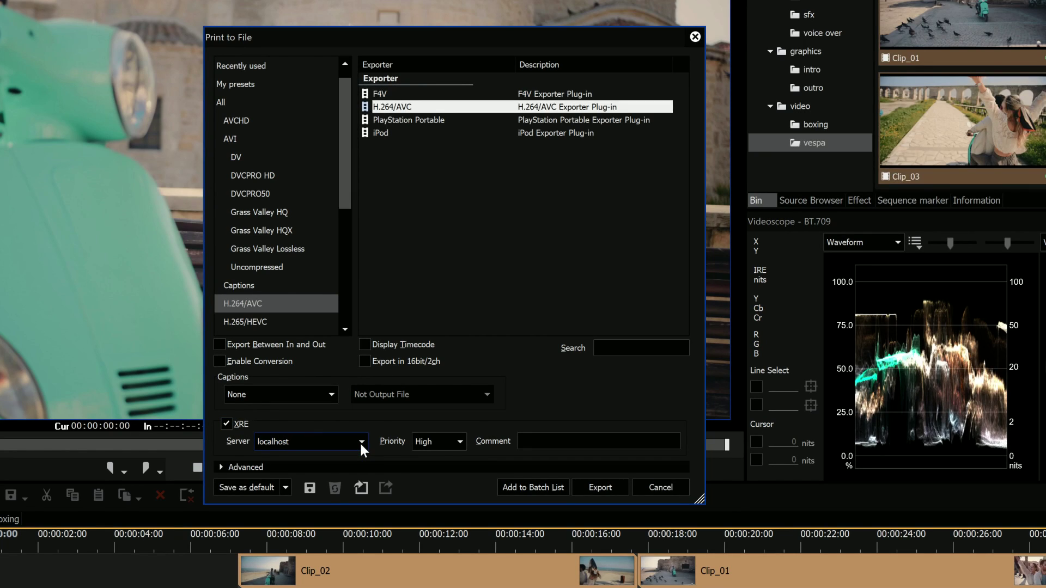
pyautogui.click(460, 440)
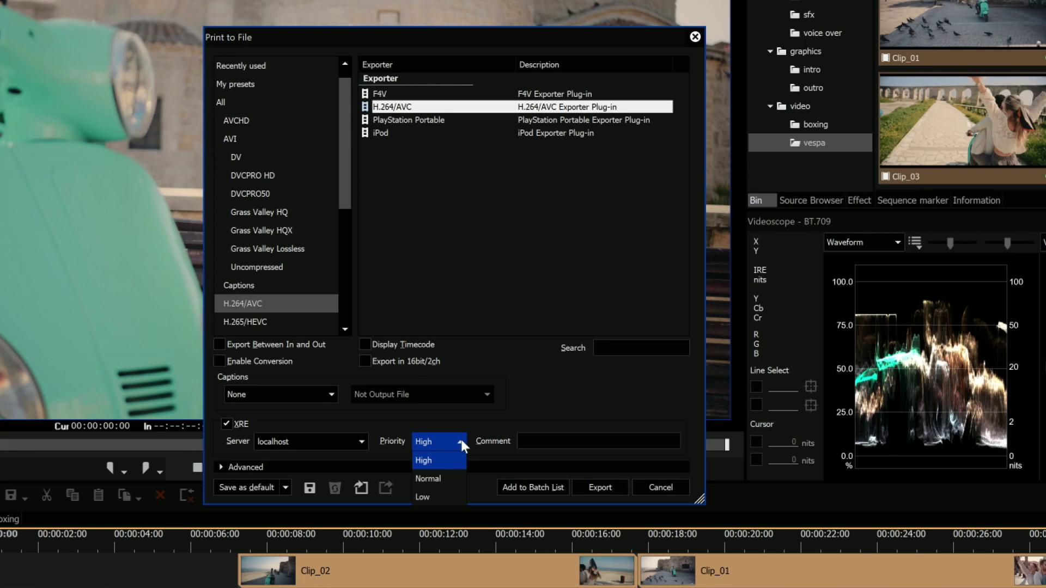
pyautogui.click(461, 440)
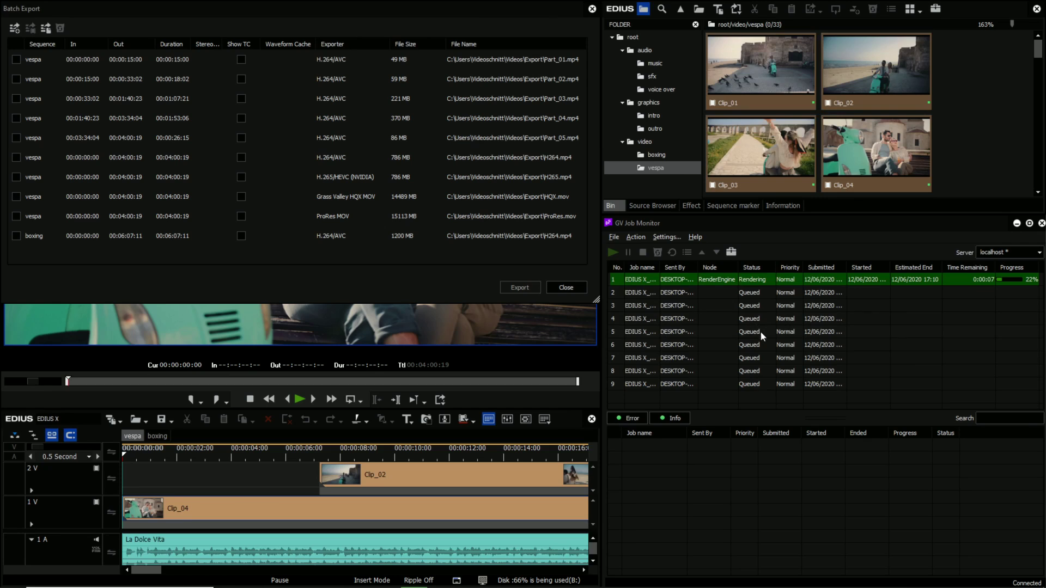
# Step: Move queued job 6 up with Job priority up
pyautogui.click(776, 345)
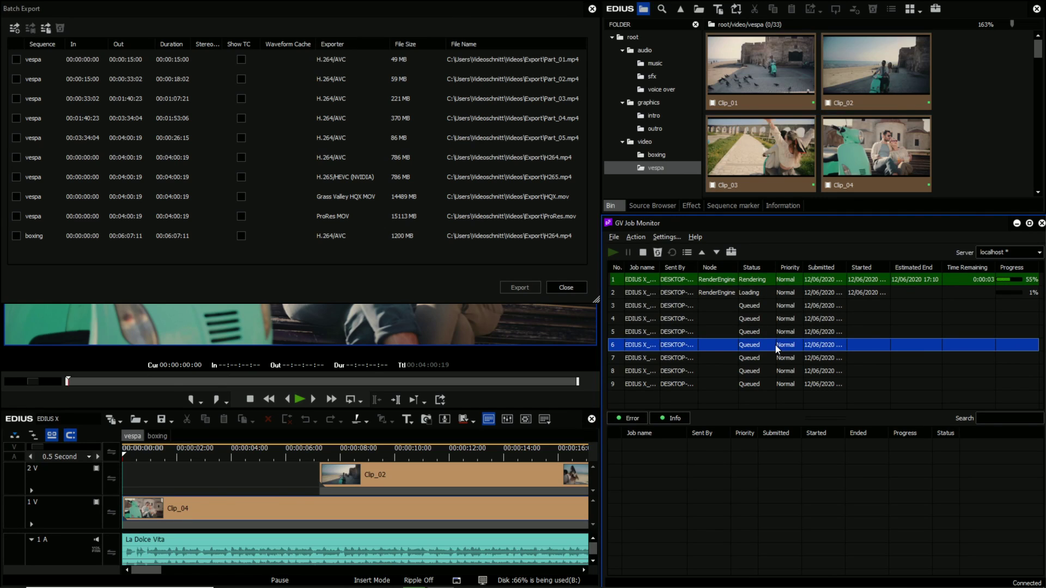
pyautogui.rightClick(776, 345)
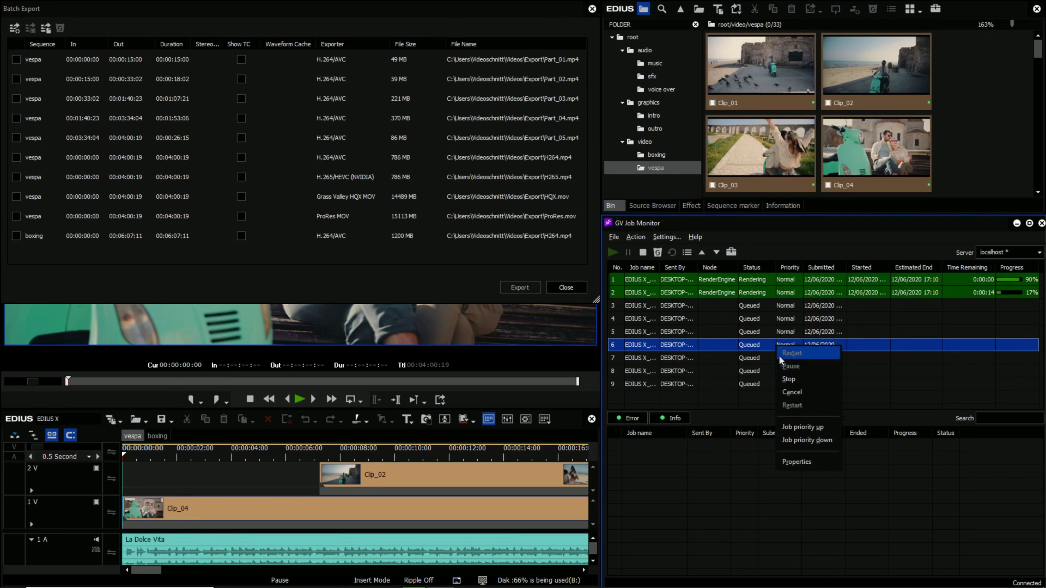
pyautogui.click(793, 426)
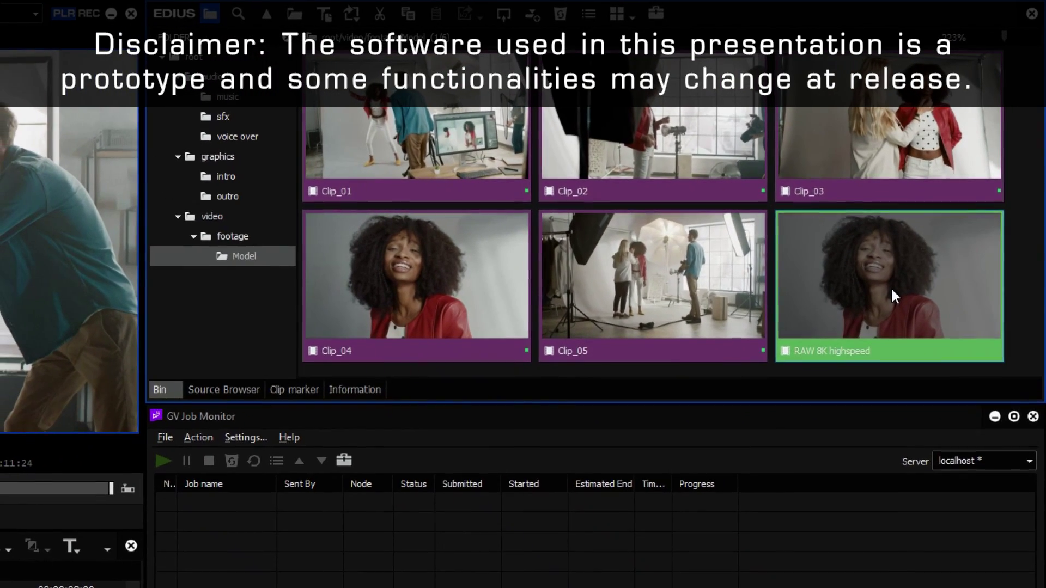
# Step: Start Convert > File for the RAW 8K highspeed clip, showing All exporter categories
pyautogui.rightClick(891, 296)
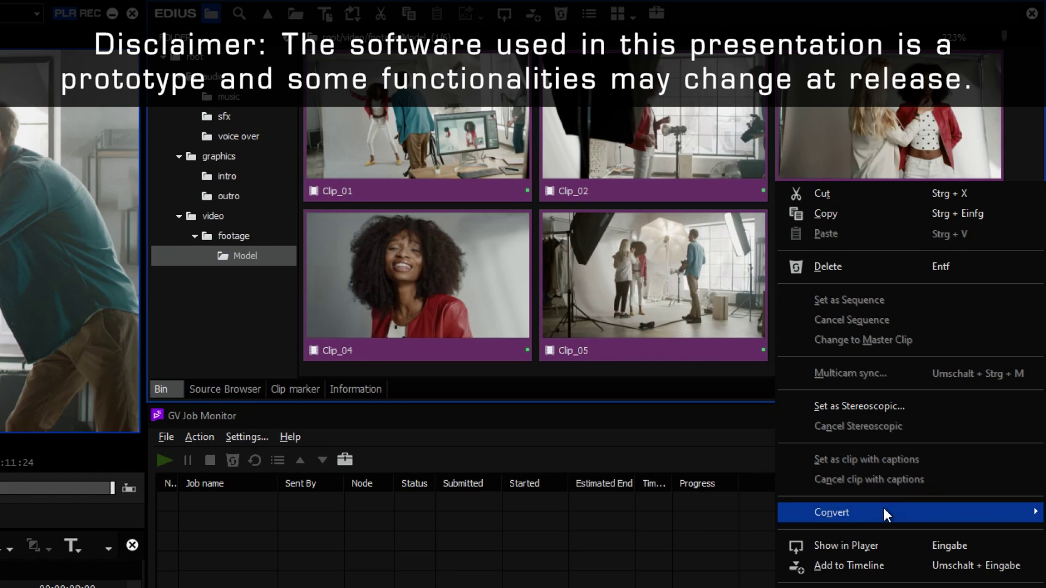
pyautogui.moveTo(842, 513)
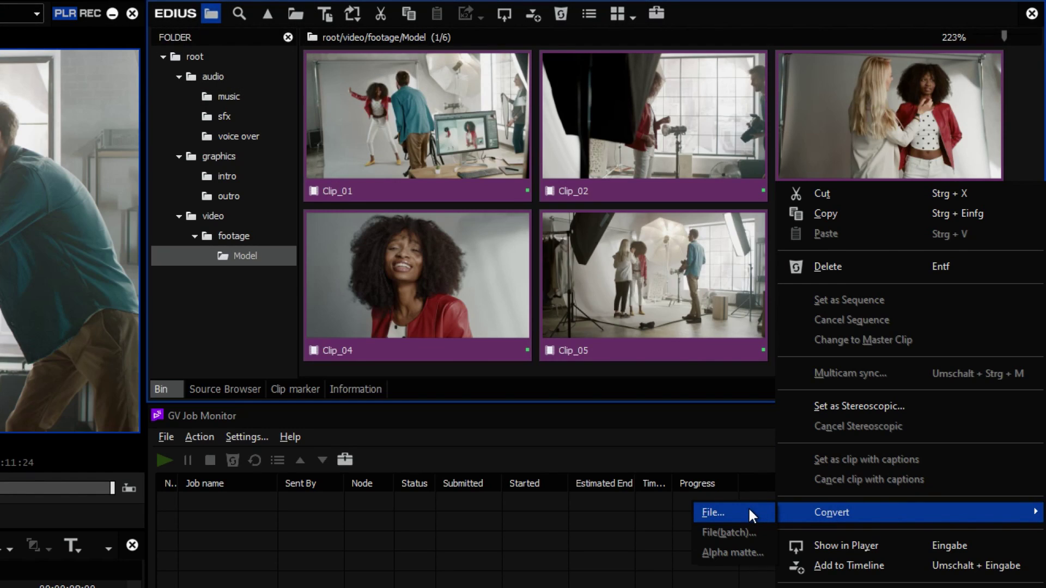
pyautogui.click(748, 506)
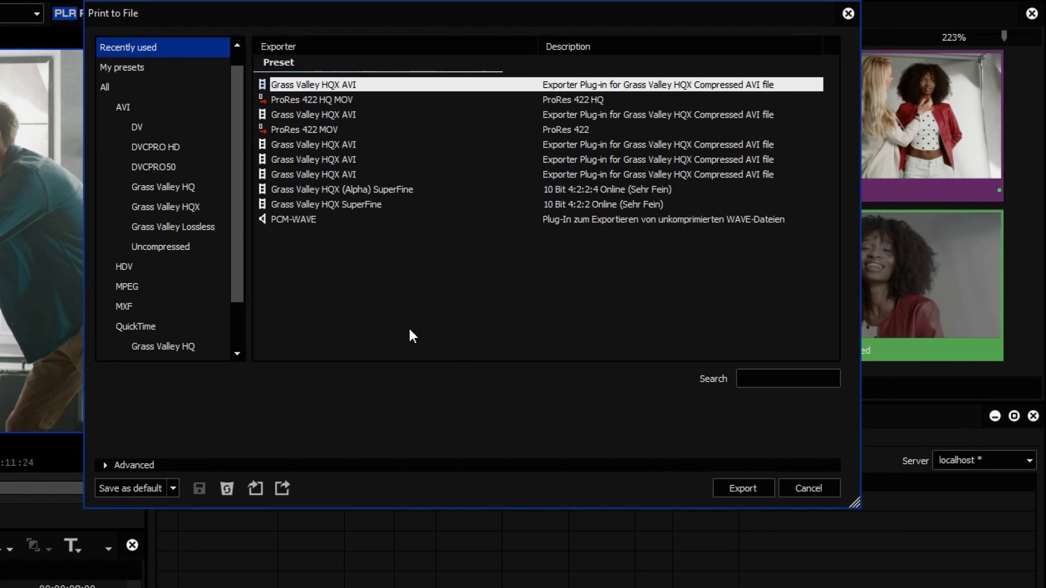
pyautogui.click(106, 87)
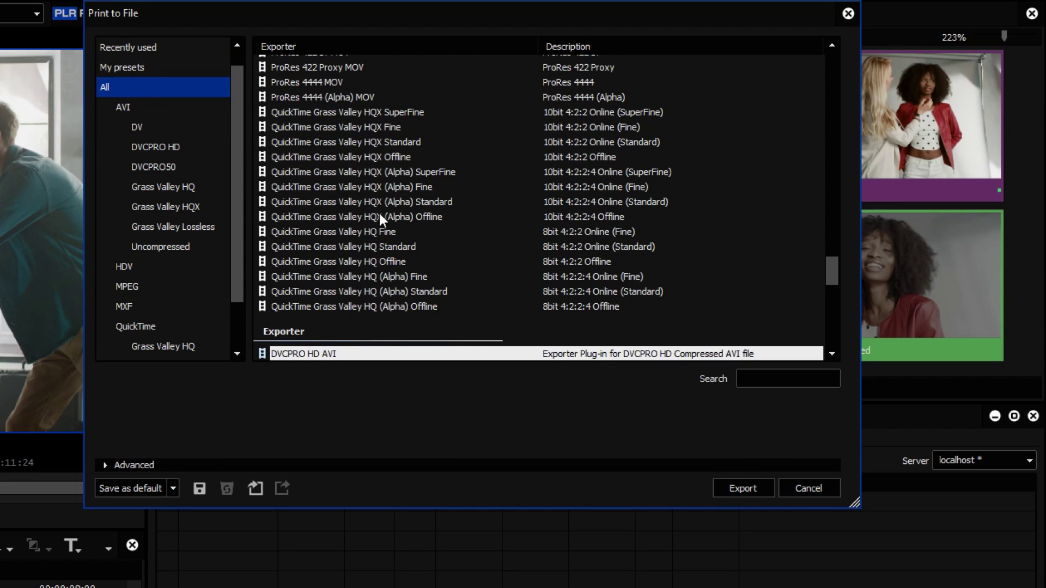
pyautogui.moveTo(829, 270); pyautogui.dragTo(845, 337)
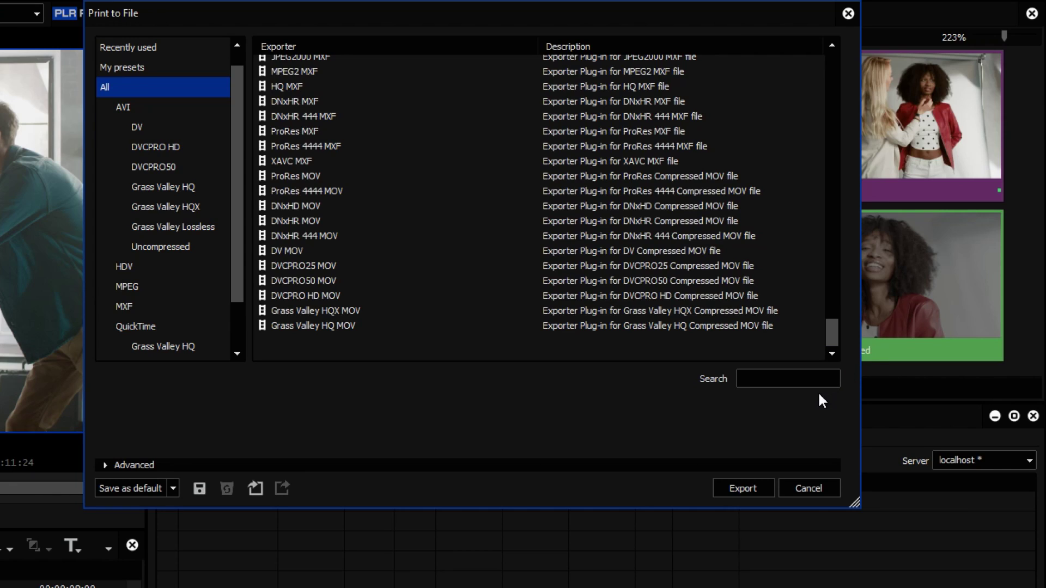
# Step: Search the exporters, pick the ProRes 422 HQ MOV preset and expand Advanced
pyautogui.click(804, 378)
pyautogui.write('h')
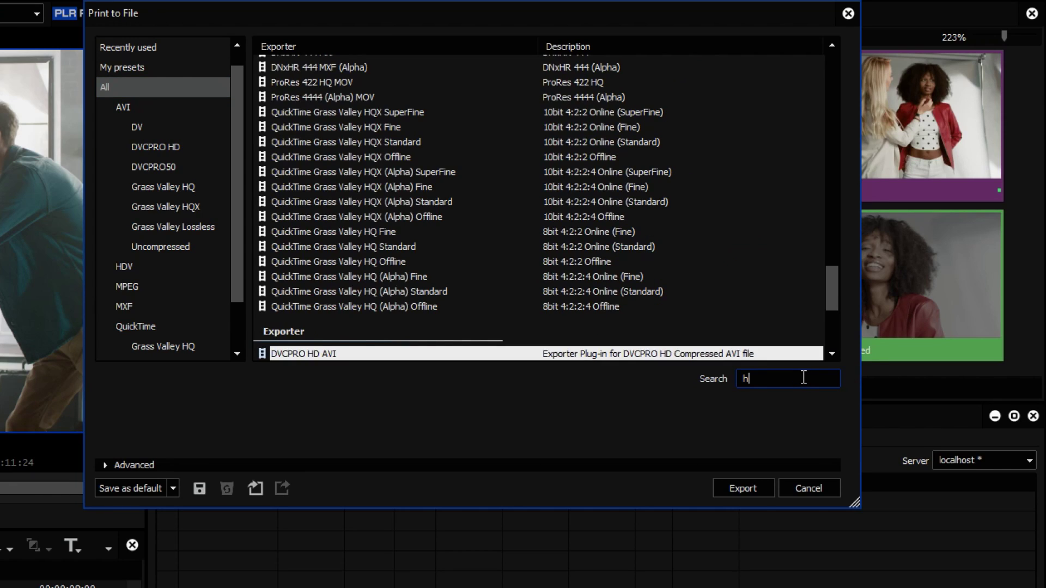
pyautogui.write('qx')
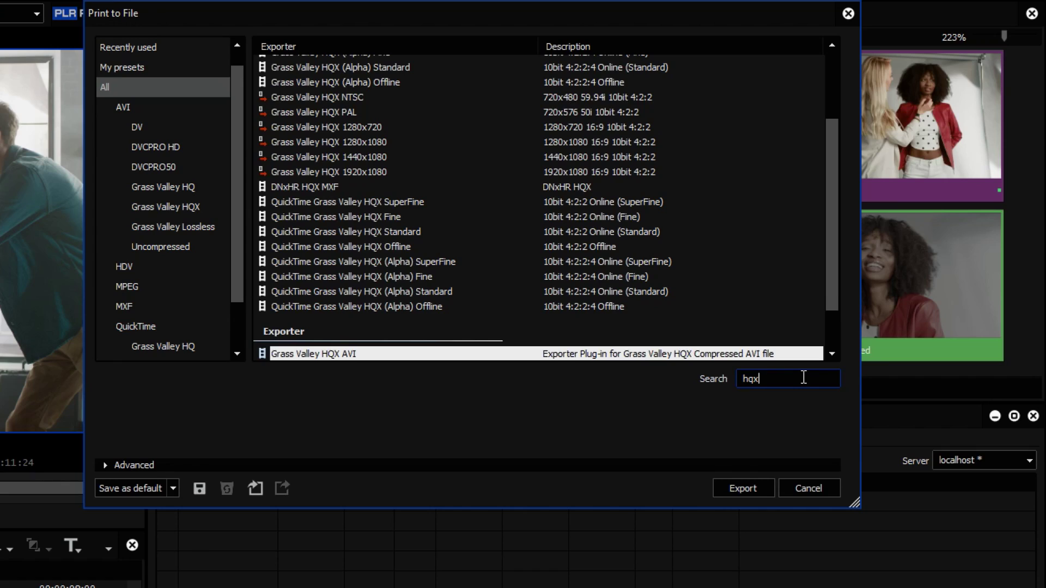
pyautogui.click(407, 201)
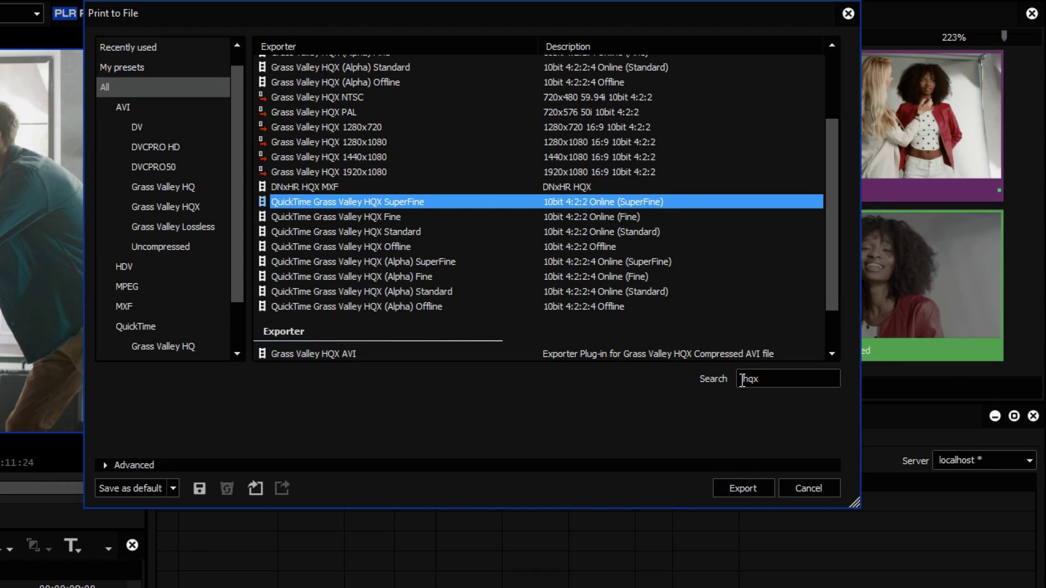
pyautogui.click(777, 379)
pyautogui.moveTo(759, 379); pyautogui.dragTo(732, 382)
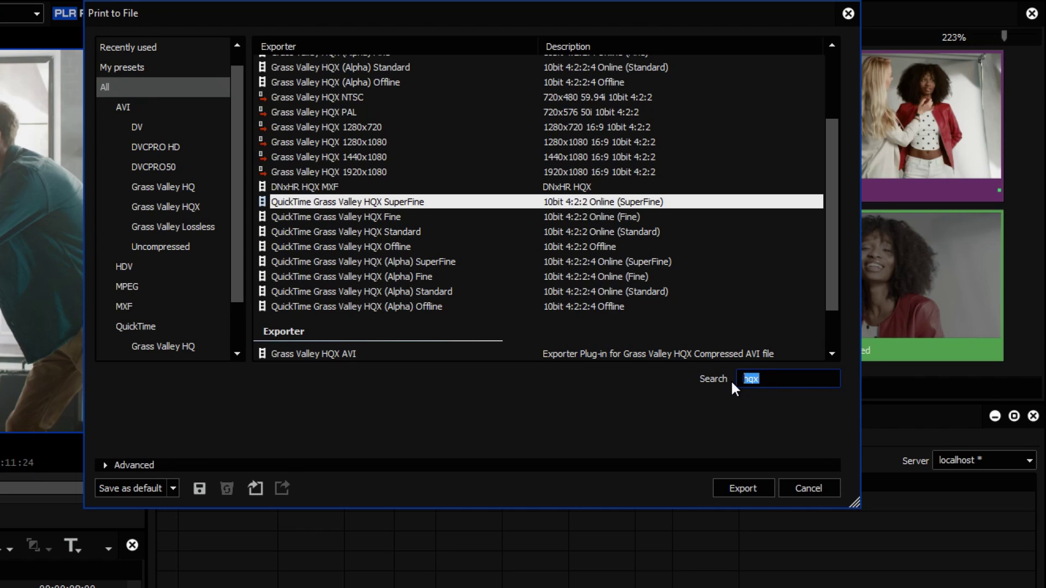
pyautogui.write('xd')
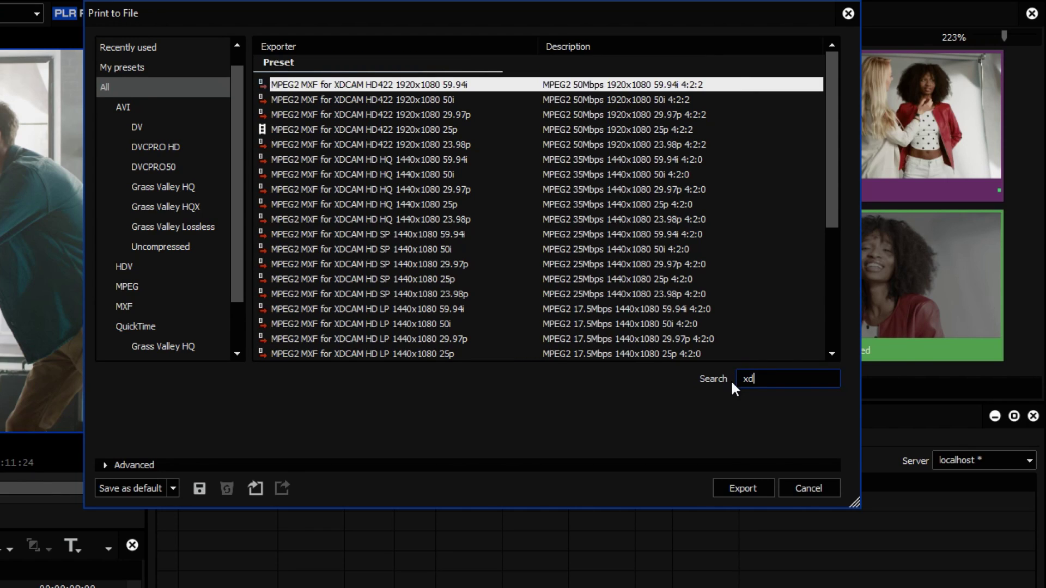
pyautogui.write('cam')
pyautogui.click(422, 127)
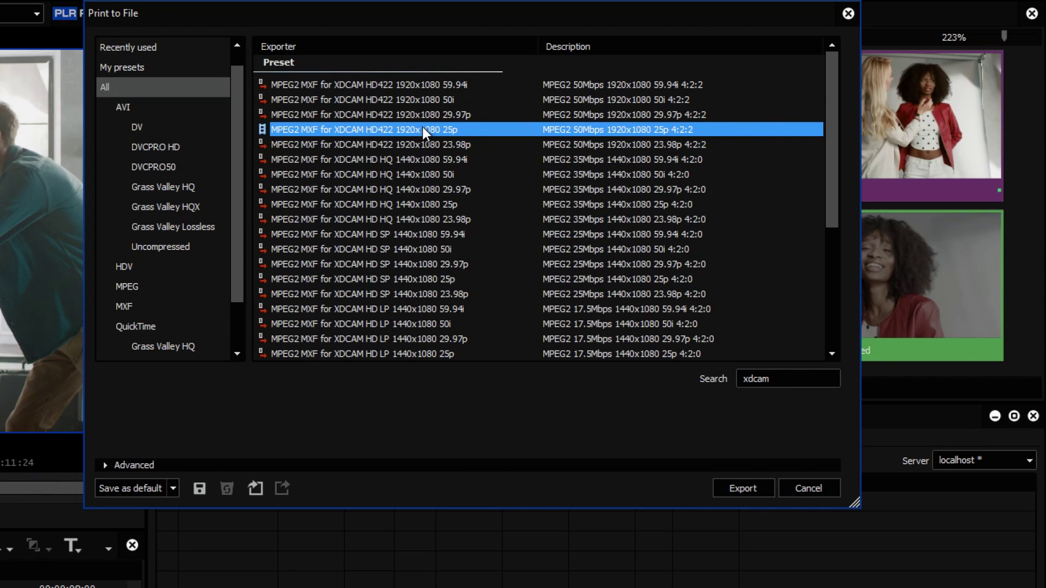
pyautogui.doubleClick(753, 379)
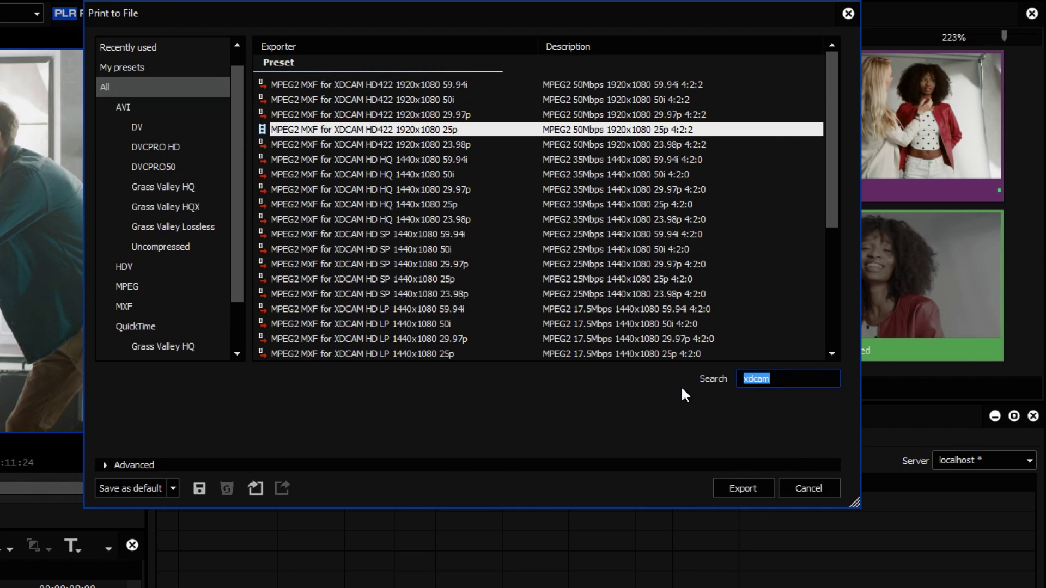
pyautogui.write('prore')
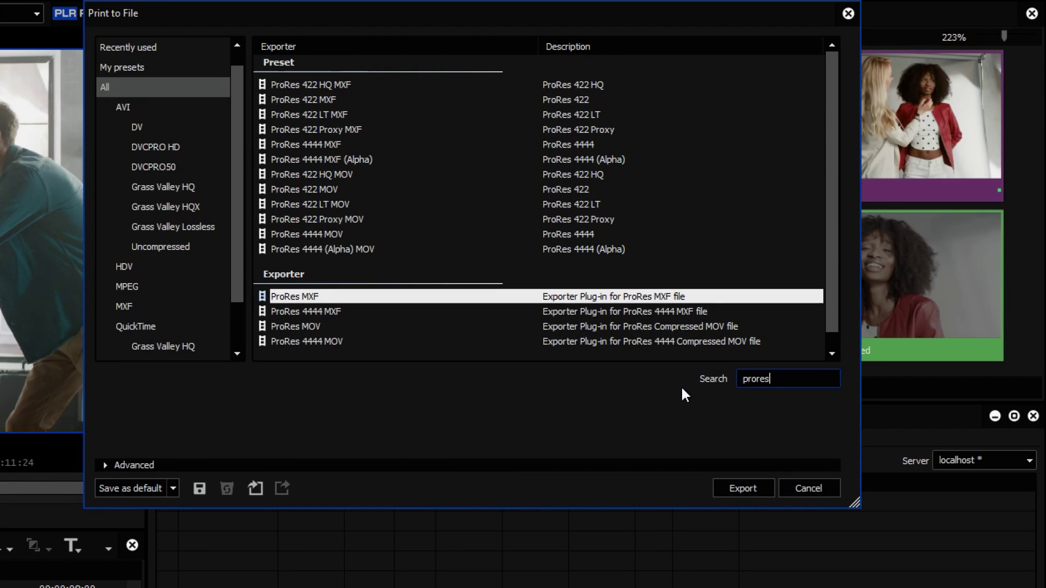
pyautogui.write('s')
pyautogui.click(319, 175)
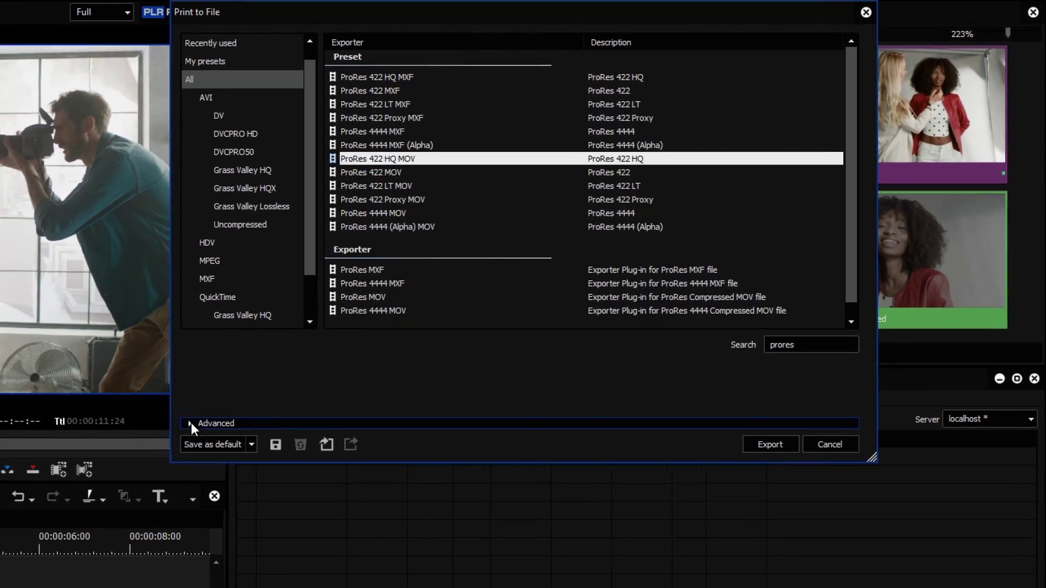
pyautogui.click(191, 423)
# Step: Change the output format to QFHD 3840 x 2160 25p with Source setting frame rate
pyautogui.click(302, 381)
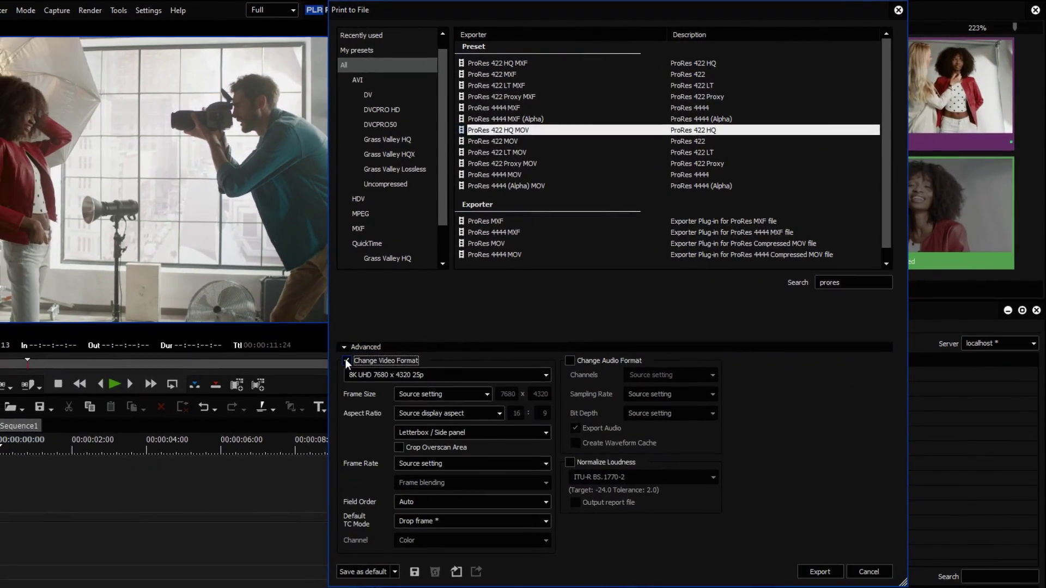
pyautogui.click(546, 376)
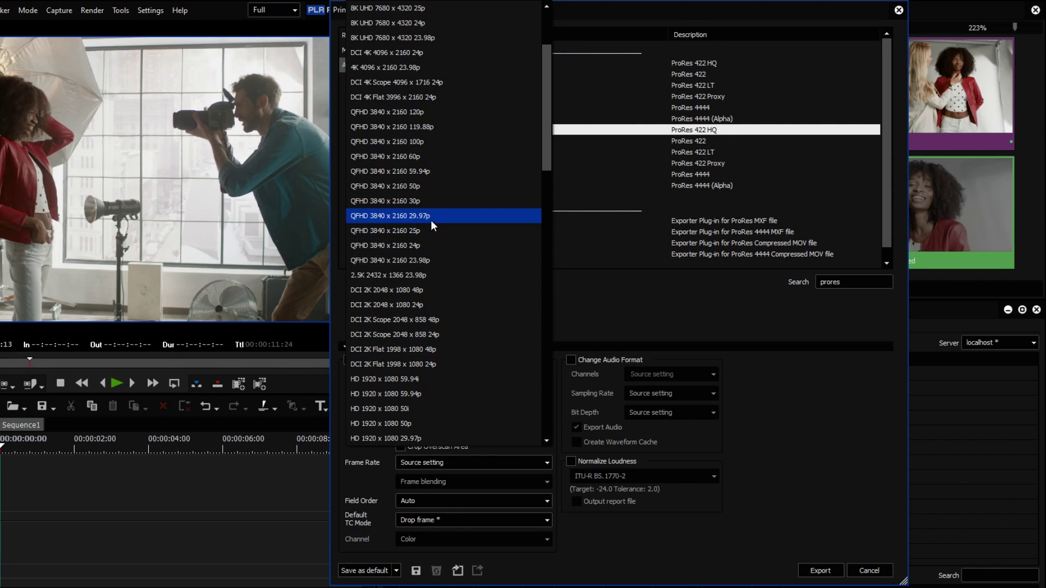
pyautogui.click(415, 232)
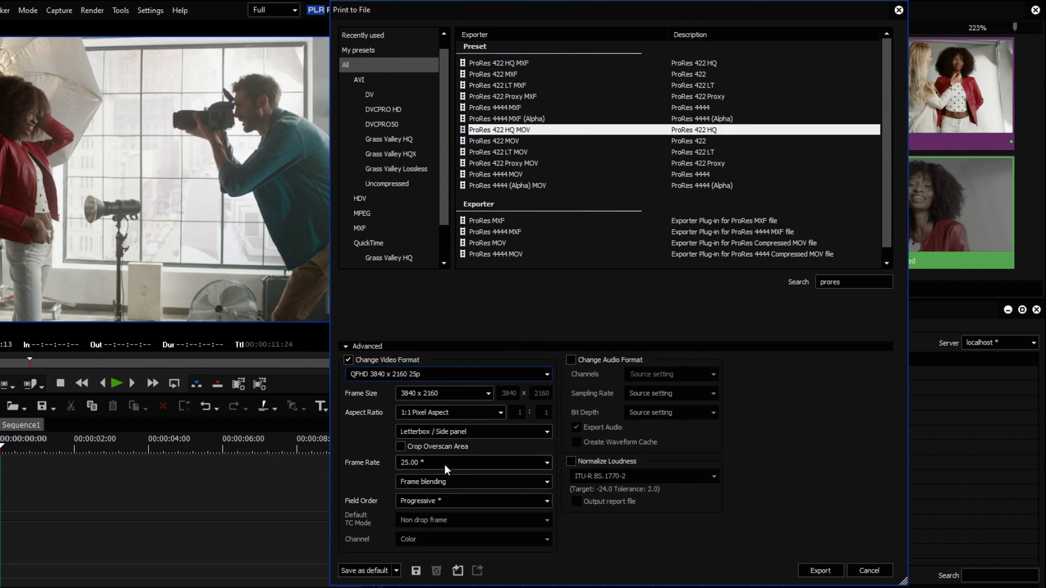
pyautogui.click(546, 463)
pyautogui.click(446, 17)
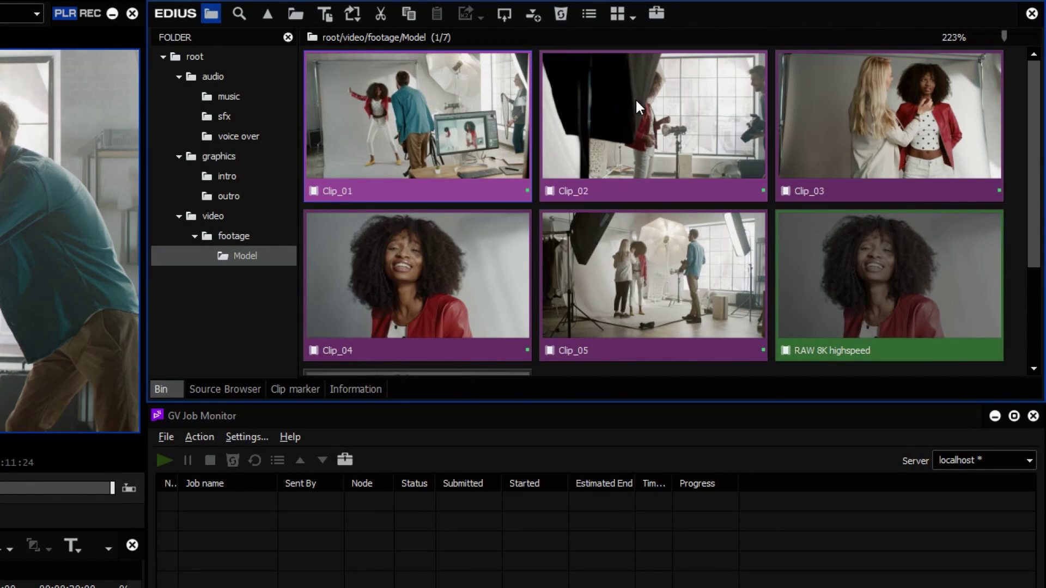
# Step: Ctrl-select Clip_02 through Clip_05 with Clip_01 and choose Convert > File(batch)
pyautogui.keyDown('ctrl'); pyautogui.click(635, 99); pyautogui.keyUp('ctrl')
pyautogui.keyDown('ctrl'); pyautogui.click(894, 109); pyautogui.keyUp('ctrl')
pyautogui.keyDown('ctrl'); pyautogui.click(425, 266); pyautogui.keyUp('ctrl')
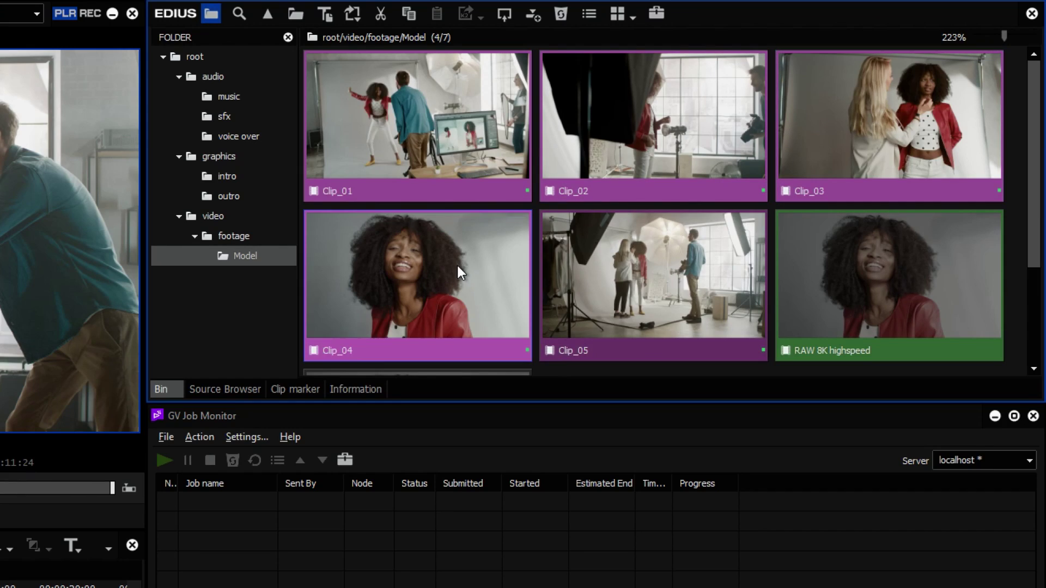
pyautogui.keyDown('ctrl'); pyautogui.click(596, 265); pyautogui.keyUp('ctrl')
pyautogui.rightClick(609, 264)
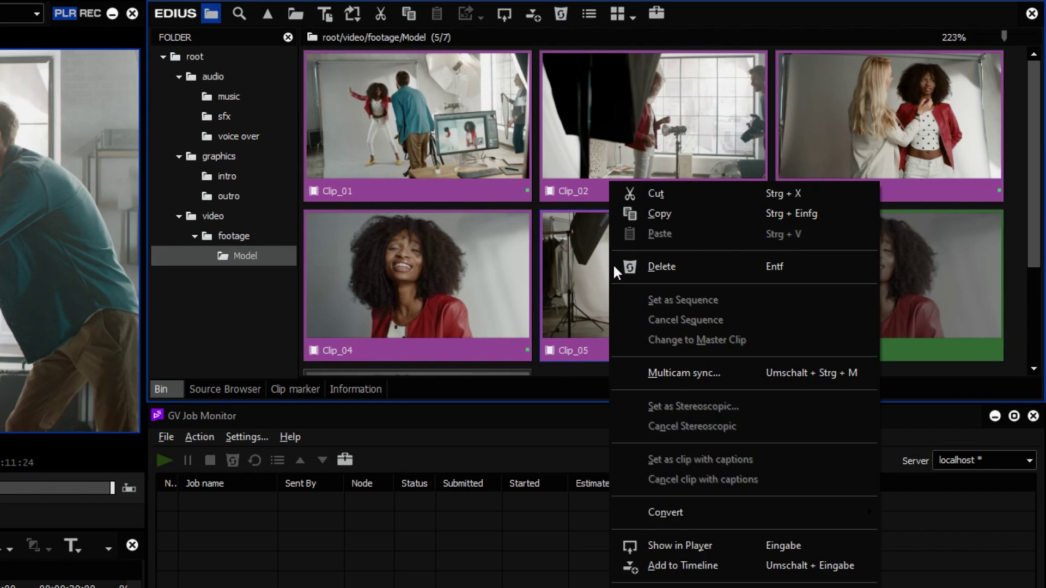
pyautogui.moveTo(665, 513)
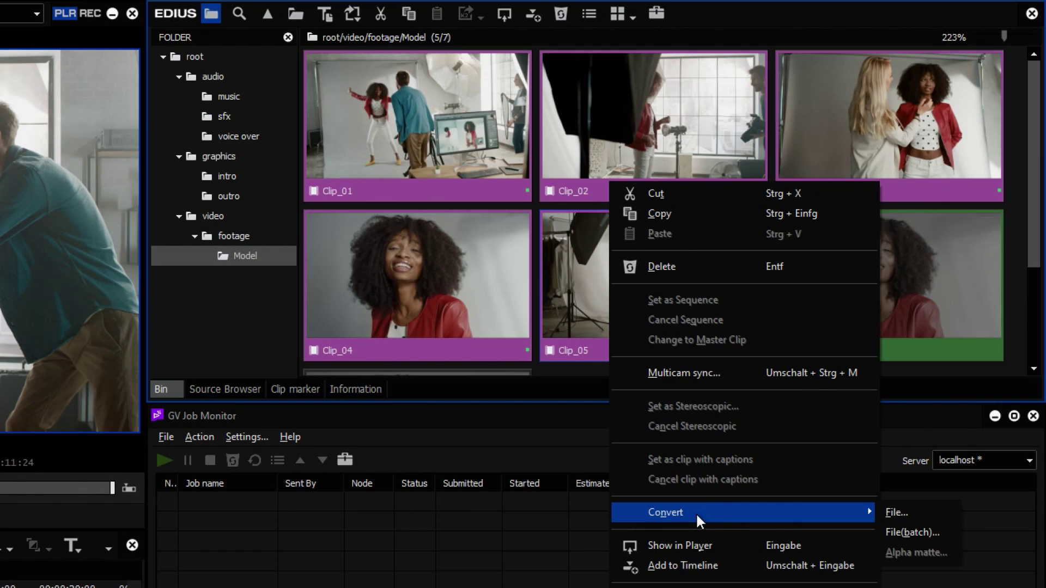
pyautogui.click(901, 532)
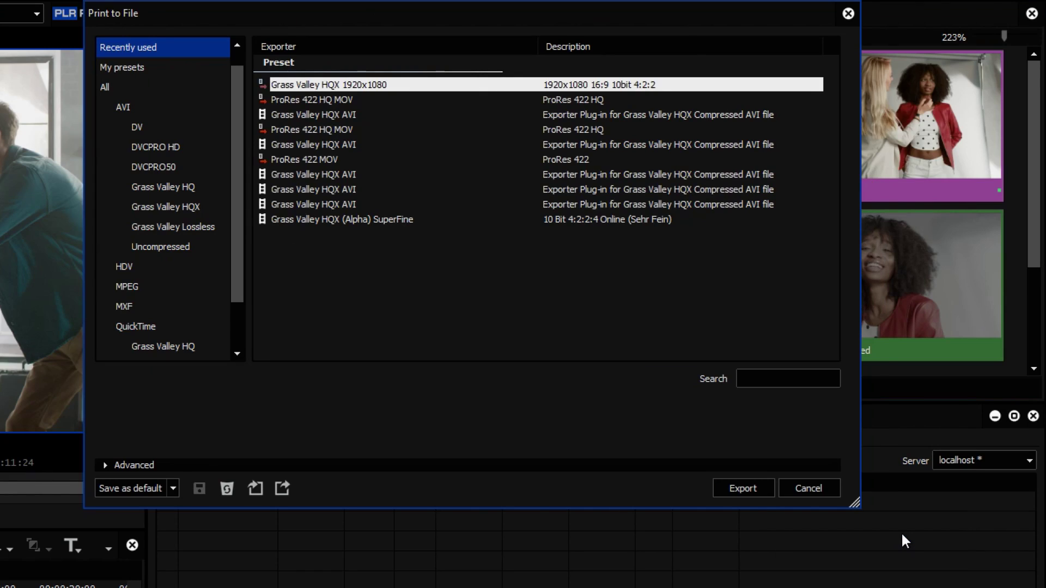
# Step: Export with the Grass Valley HQX 1920x1080 preset as Sandra_fotoshooting, keeping Online(Fine) quality
pyautogui.click(347, 87)
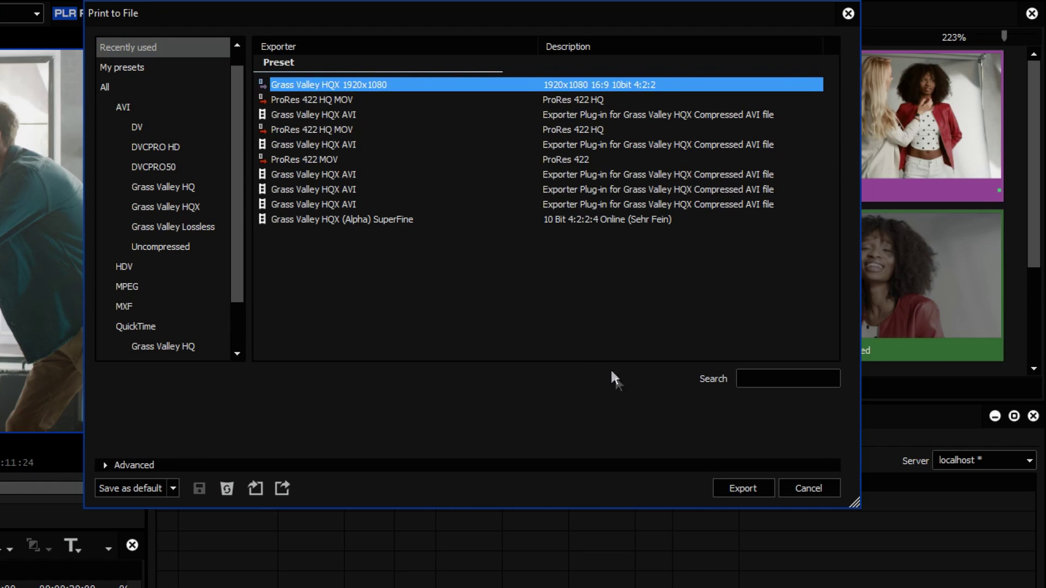
pyautogui.click(725, 485)
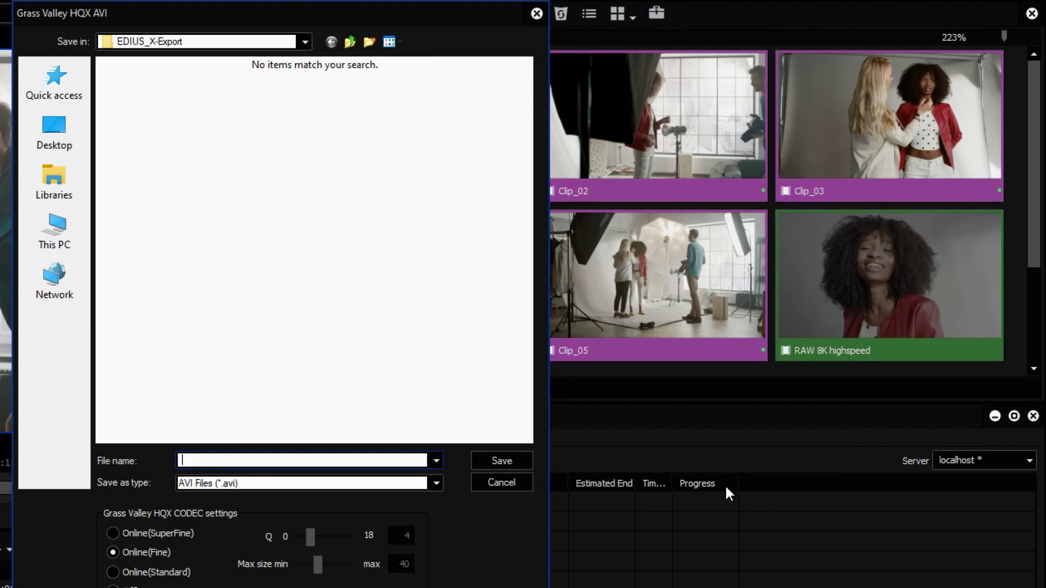
pyautogui.write('Sandra_fotoshooting')
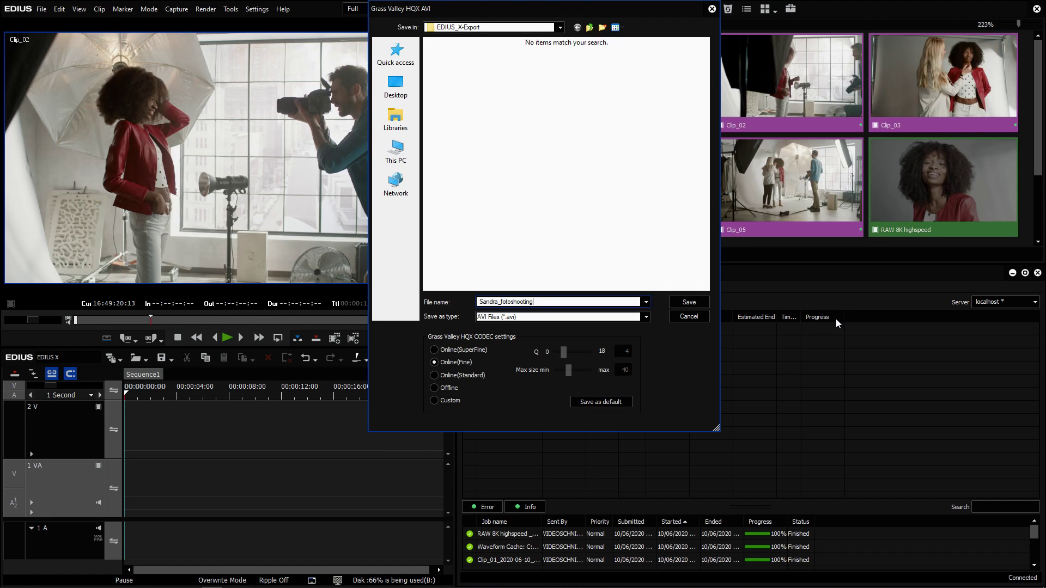
pyautogui.click(435, 363)
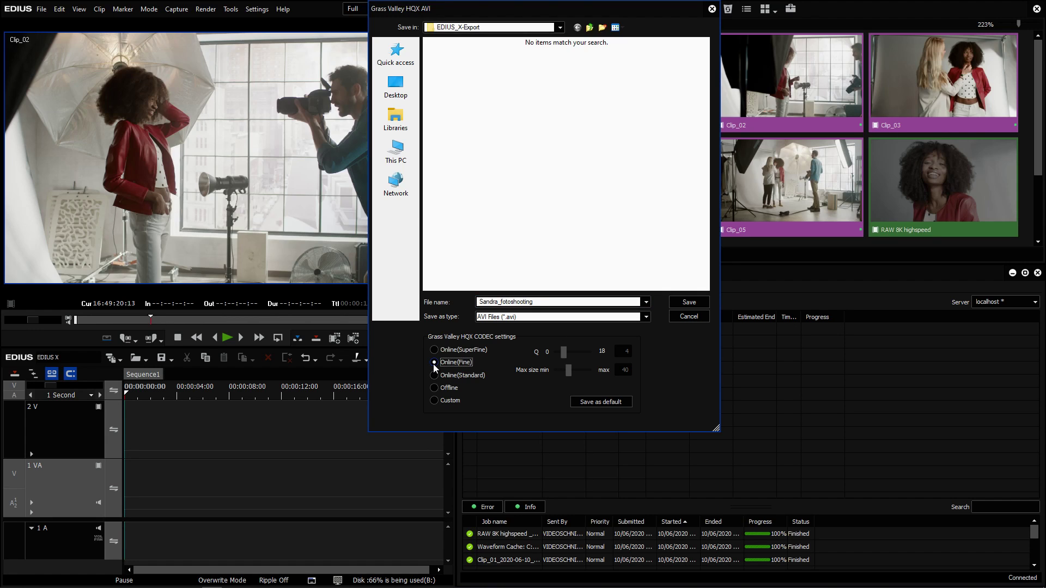
pyautogui.click(690, 302)
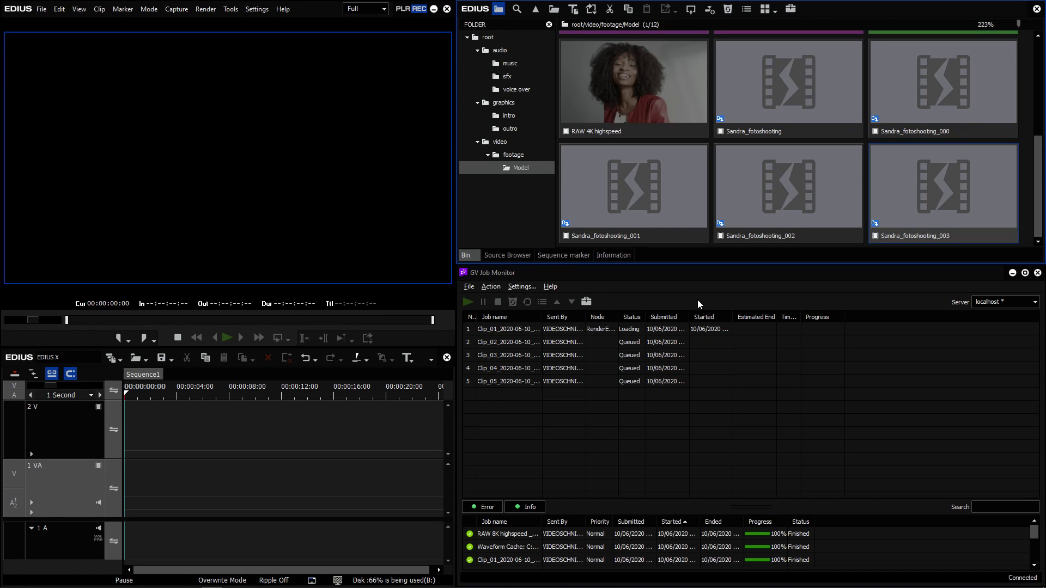
pyautogui.moveTo(1039, 186); pyautogui.dragTo(1040, 81)
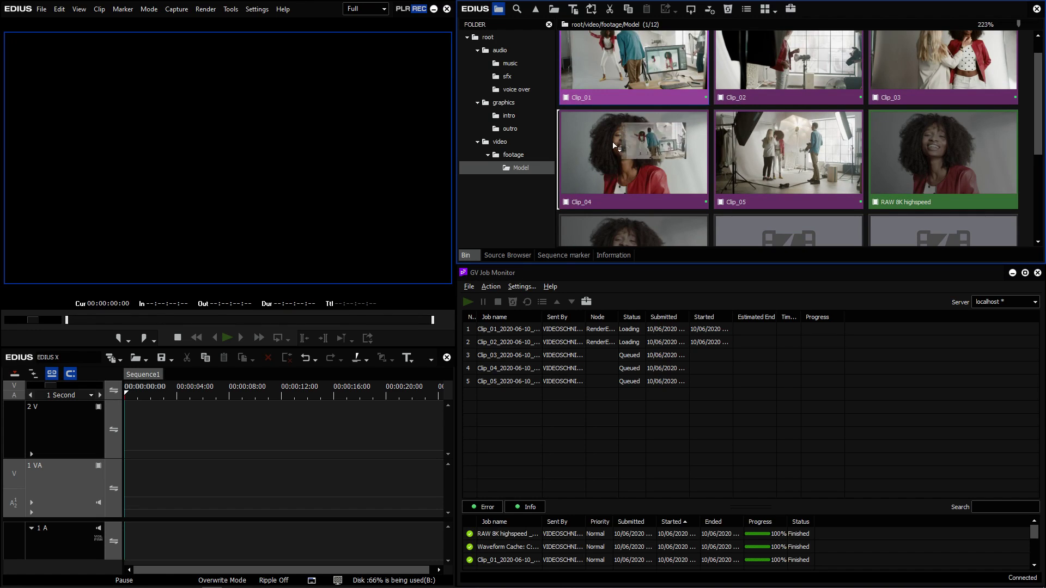
# Step: Place Clip_01, Clip_03 and Clip_04 on the timeline, trimming Clip_01 and Clip_03 so they abut
pyautogui.moveTo(245, 404); pyautogui.dragTo(130, 425)
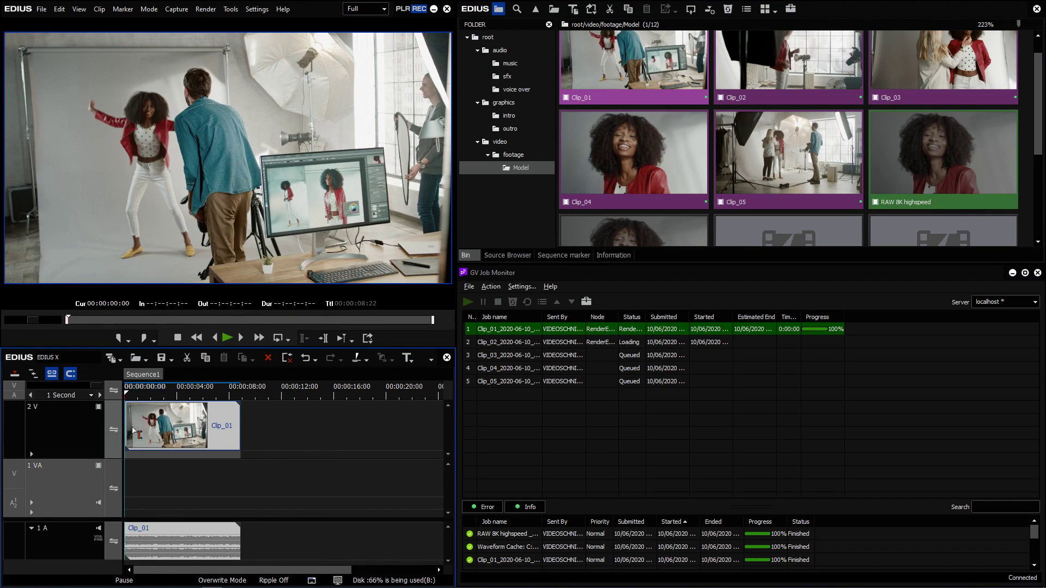
pyautogui.moveTo(944, 66); pyautogui.dragTo(245, 503)
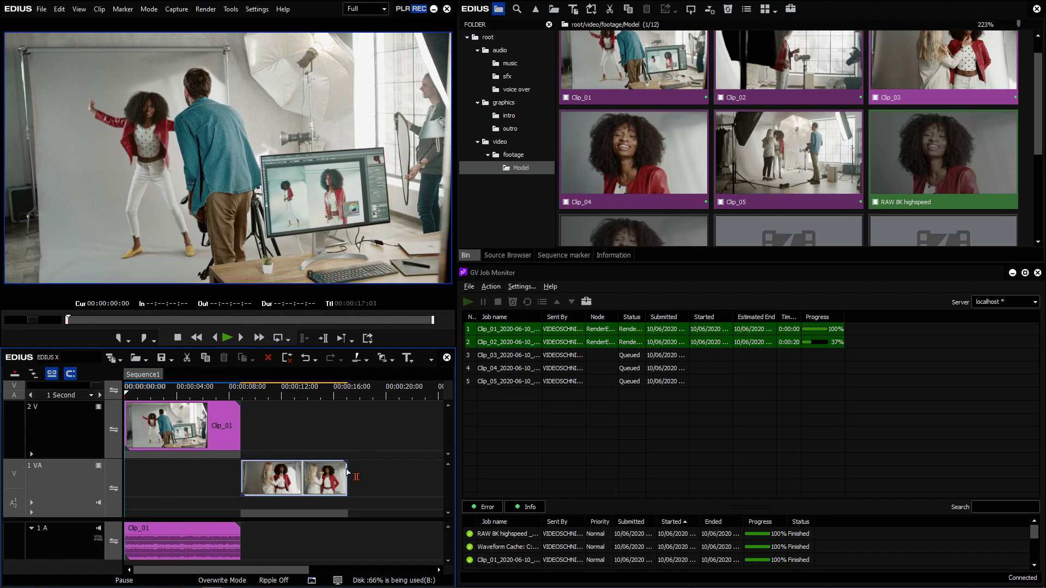
pyautogui.moveTo(347, 478); pyautogui.dragTo(328, 474)
pyautogui.moveTo(240, 425); pyautogui.dragTo(225, 425)
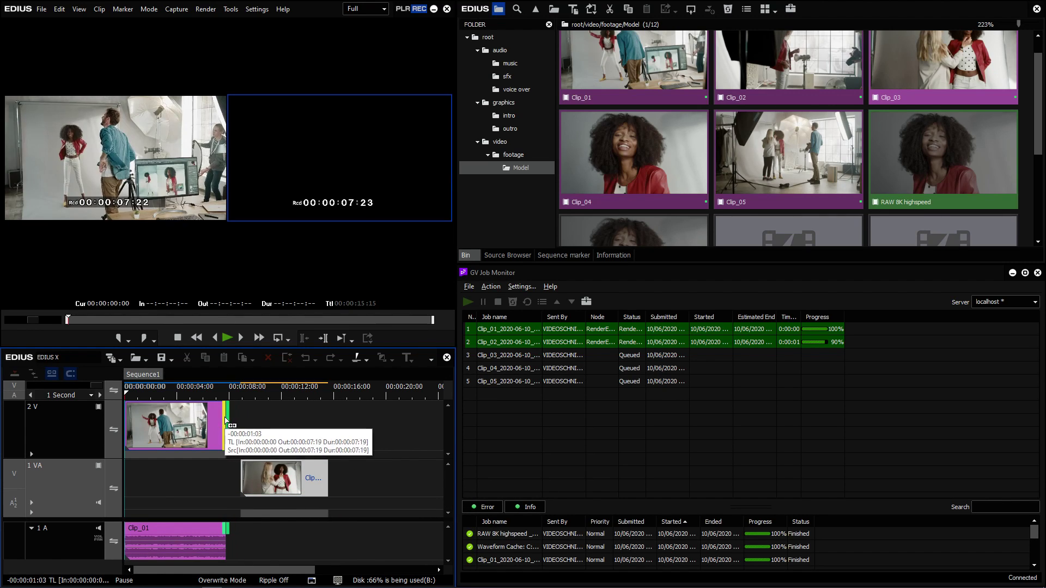
pyautogui.moveTo(280, 486); pyautogui.dragTo(265, 482)
pyautogui.moveTo(634, 160)
pyautogui.mouseDown()
pyautogui.moveTo(468, 245)
pyautogui.moveTo(320, 440)
pyautogui.mouseUp()
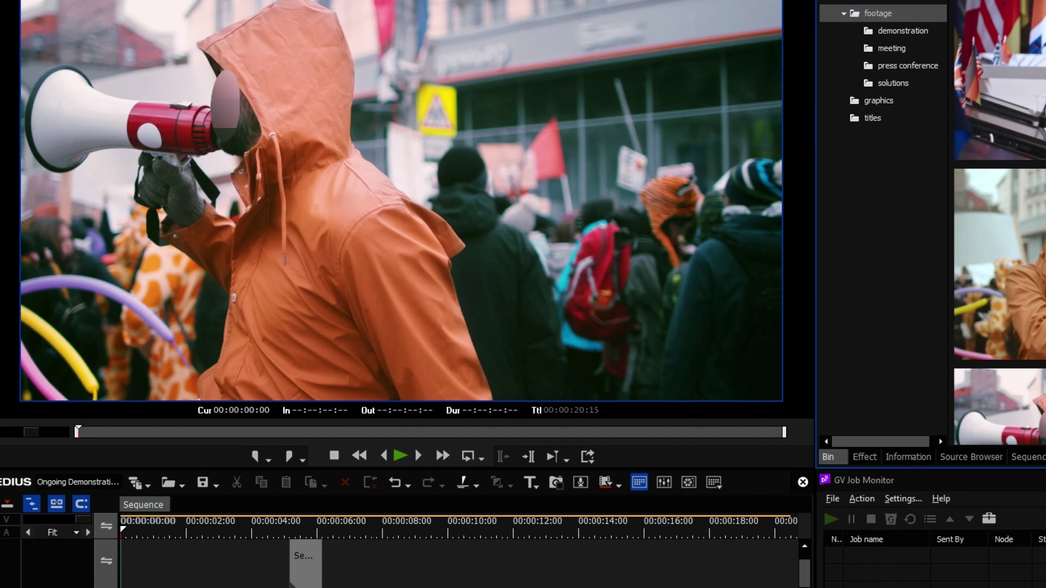
# Step: Play back the Ongoing Demonstration sequence from the start
pyautogui.press('Return')
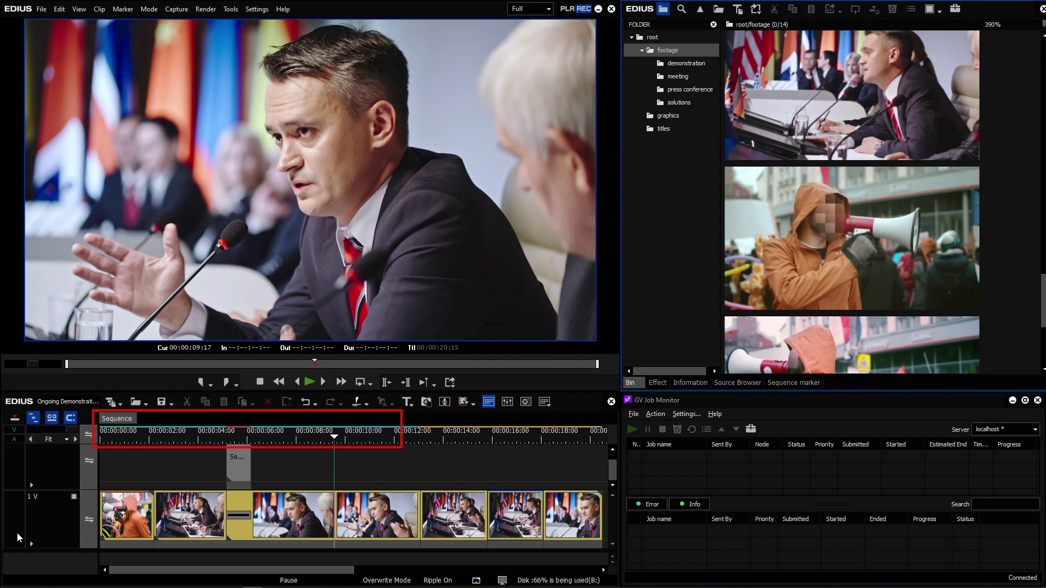
# Step: Set an in point at the sequence start and an out point at its end
pyautogui.click(102, 437)
pyautogui.press('i')
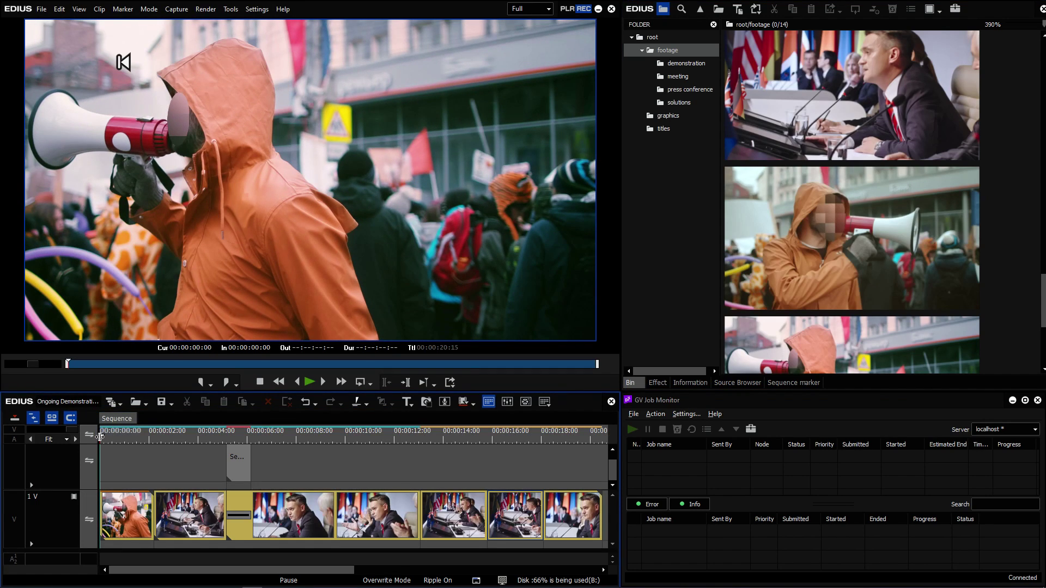
pyautogui.click(601, 437)
pyautogui.press('o')
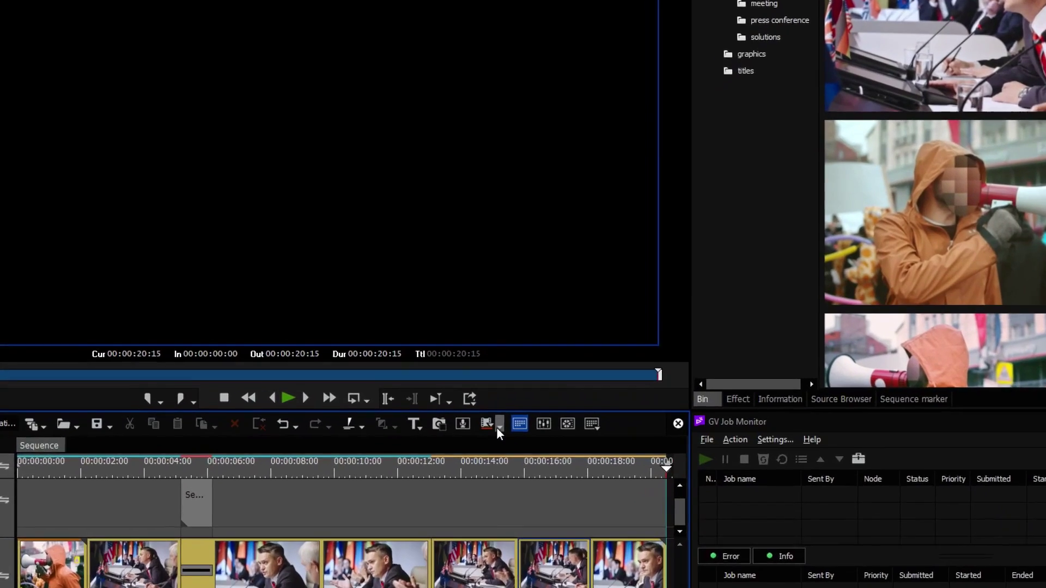
# Step: Render the overloaded areas between the in and out points
pyautogui.click(477, 407)
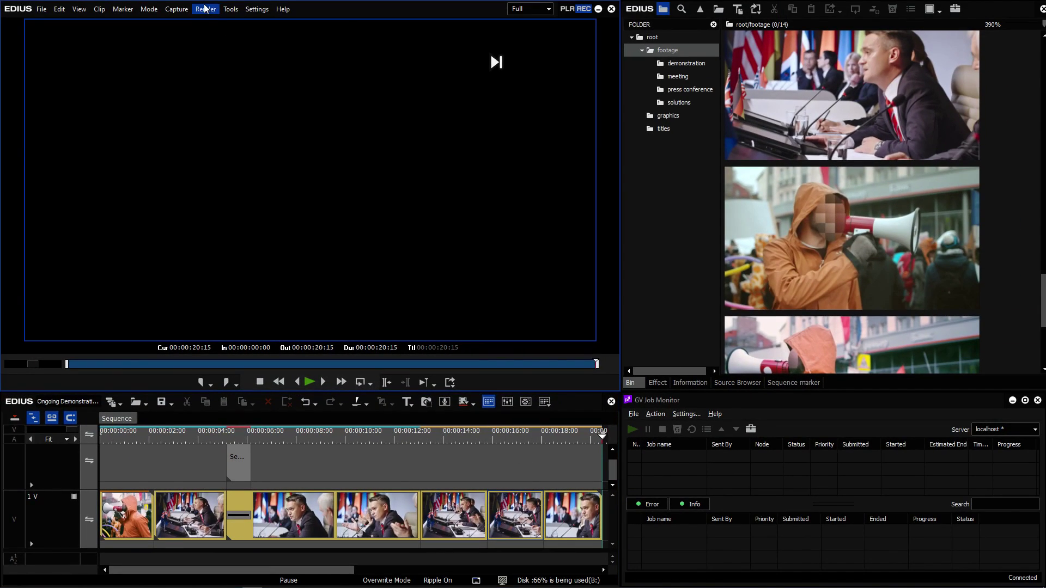
pyautogui.click(205, 10)
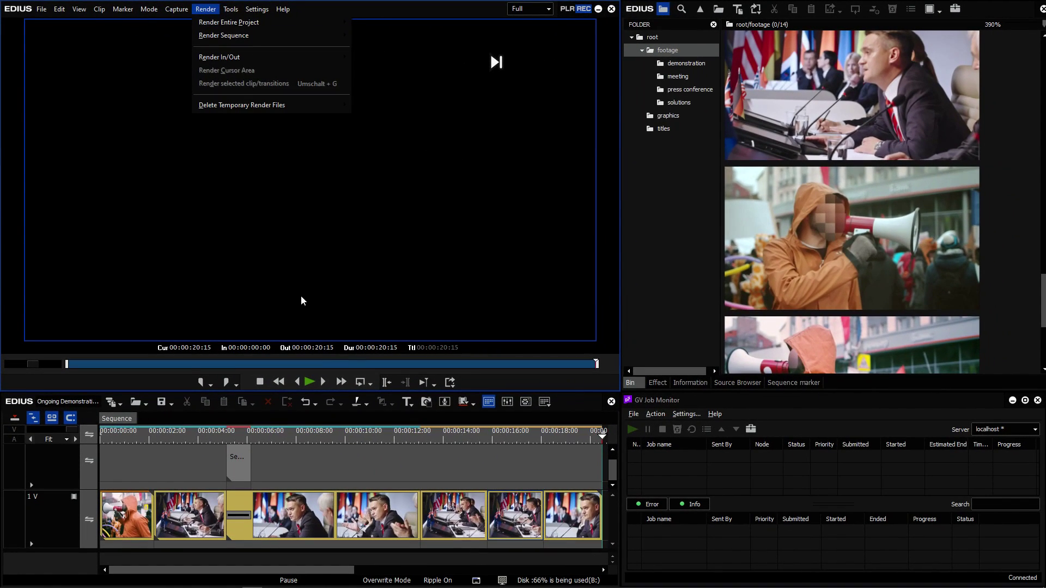
pyautogui.rightClick(485, 445)
pyautogui.moveTo(539, 300)
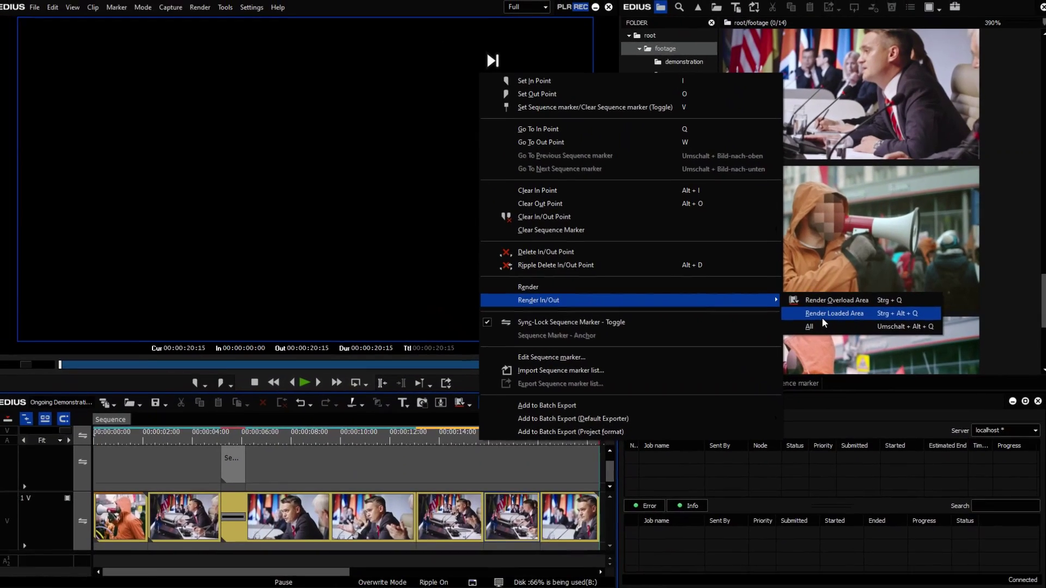
pyautogui.click(823, 317)
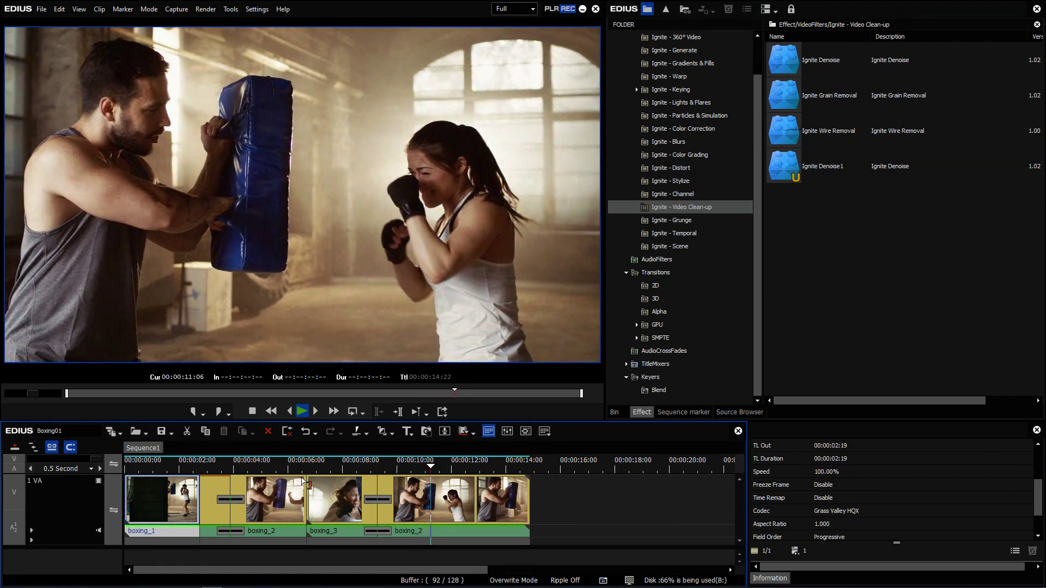
# Step: Apply Ignite Denoise1 to the boxing clips and replay the sequence from the start
pyautogui.press('space')
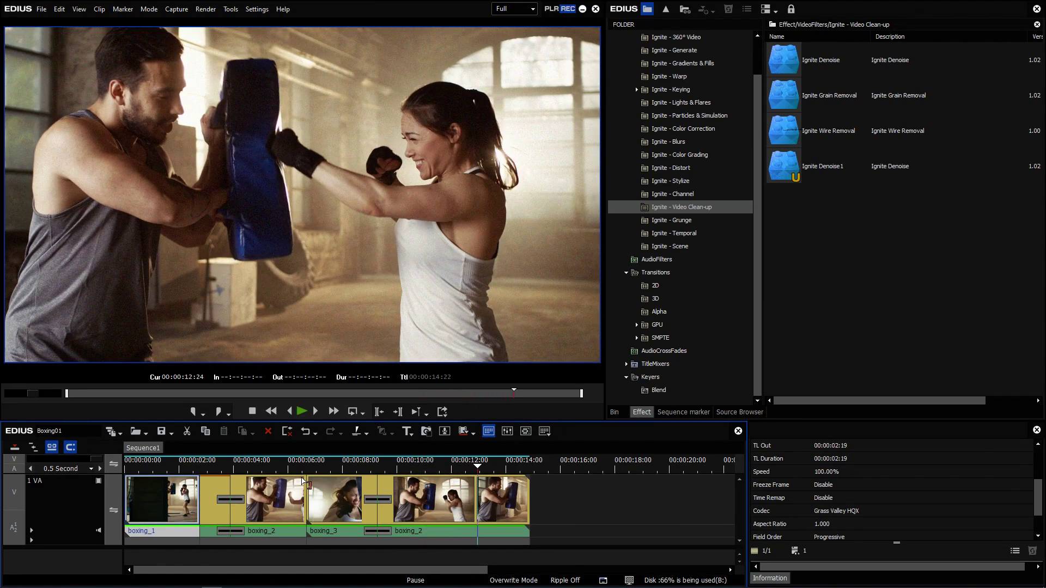
pyautogui.moveTo(490, 500); pyautogui.dragTo(135, 515)
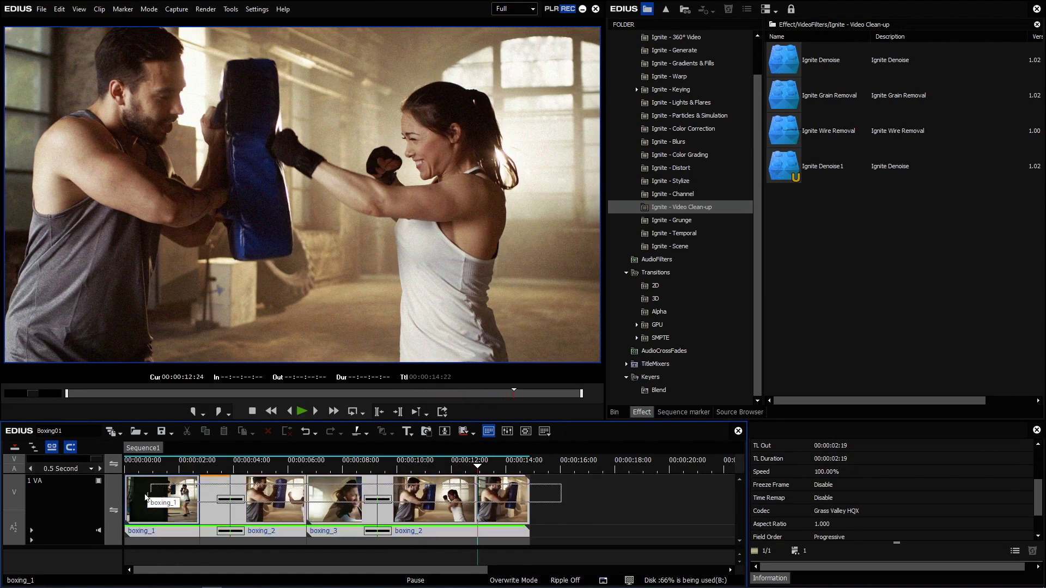
pyautogui.moveTo(826, 166); pyautogui.dragTo(453, 494)
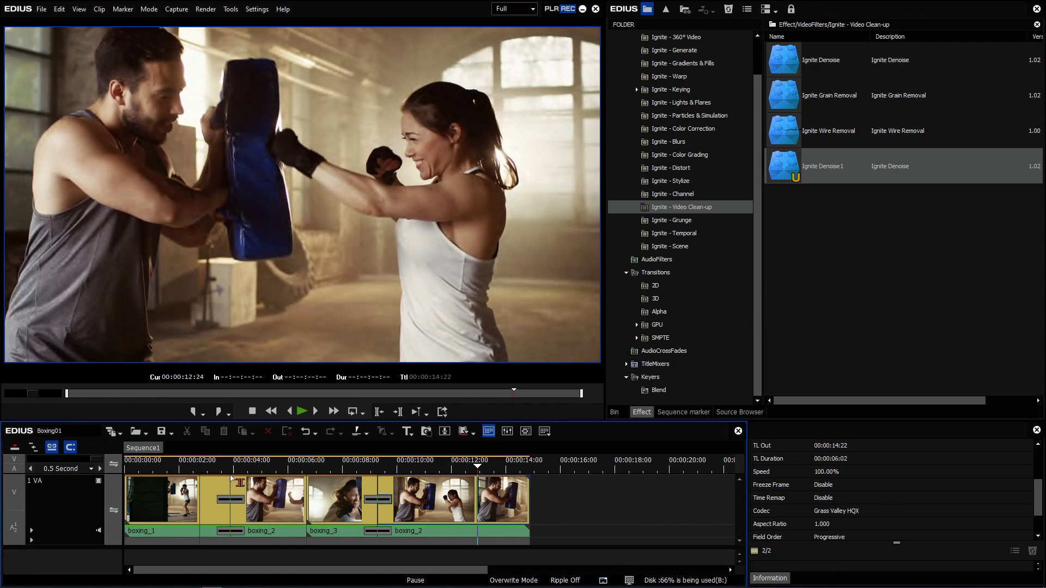
pyautogui.click(129, 470)
pyautogui.press('space')
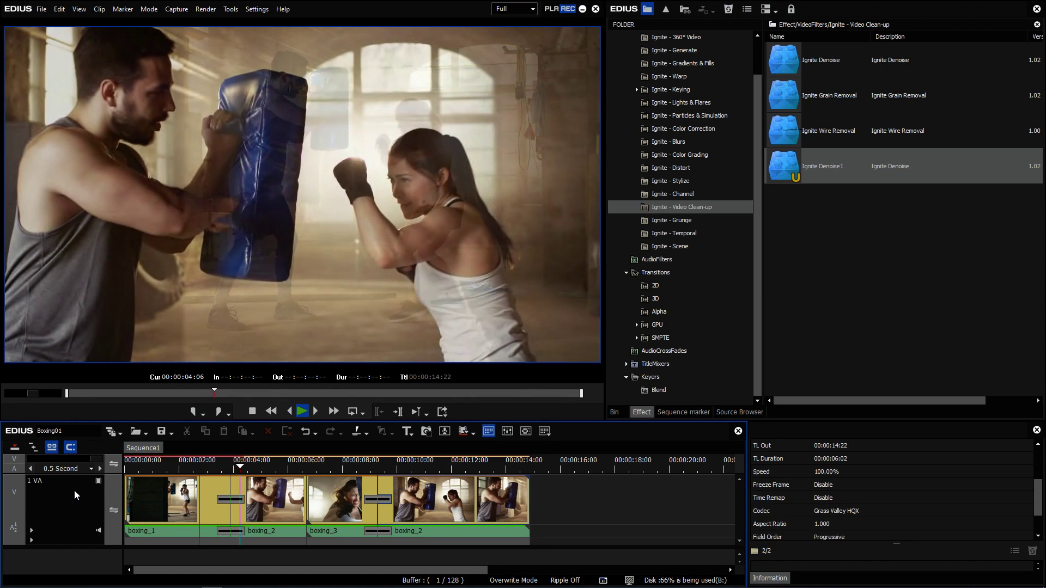
# Step: Move the boxing_1 clip, render the boxing clips, and select all timeline clips
pyautogui.moveTo(155, 501); pyautogui.dragTo(147, 520)
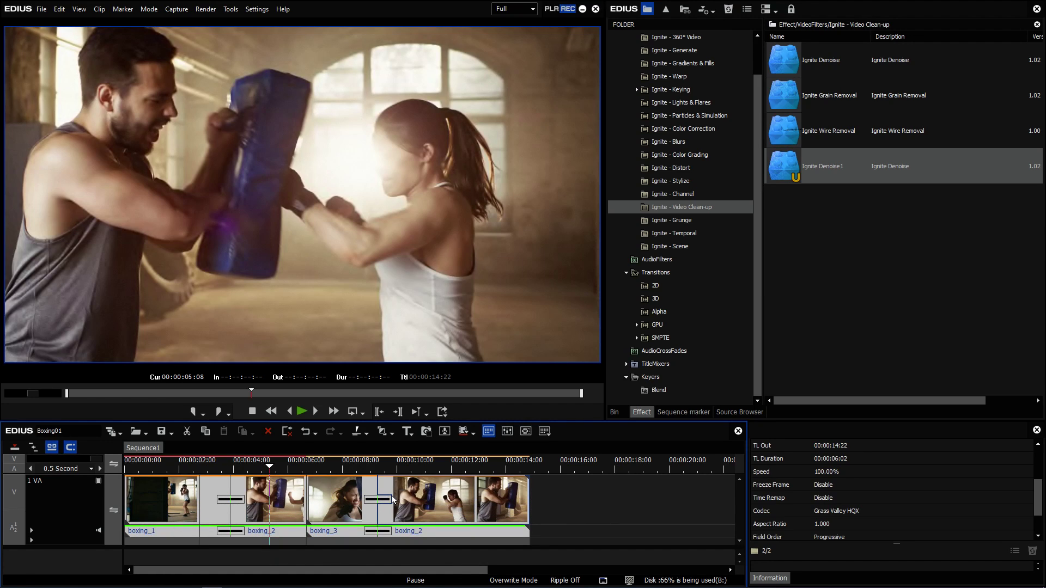
pyautogui.rightClick(416, 497)
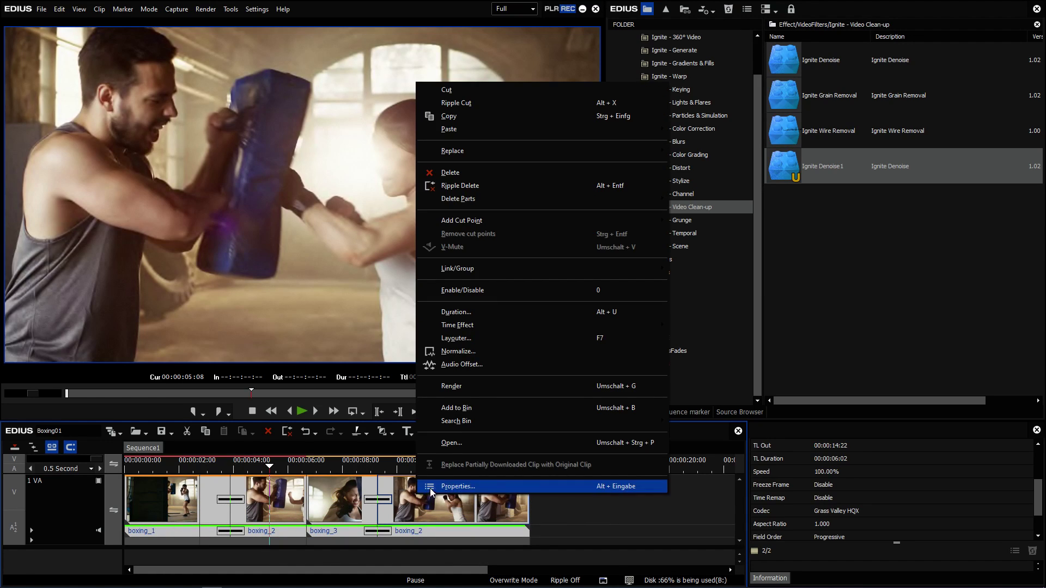
pyautogui.click(457, 389)
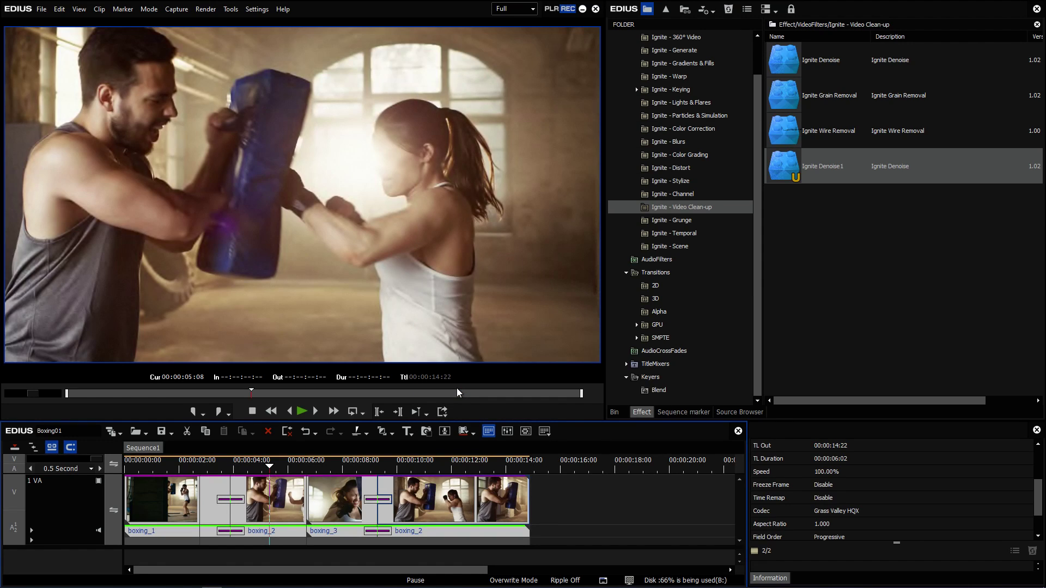
pyautogui.hotkey('ctrl', 'a')
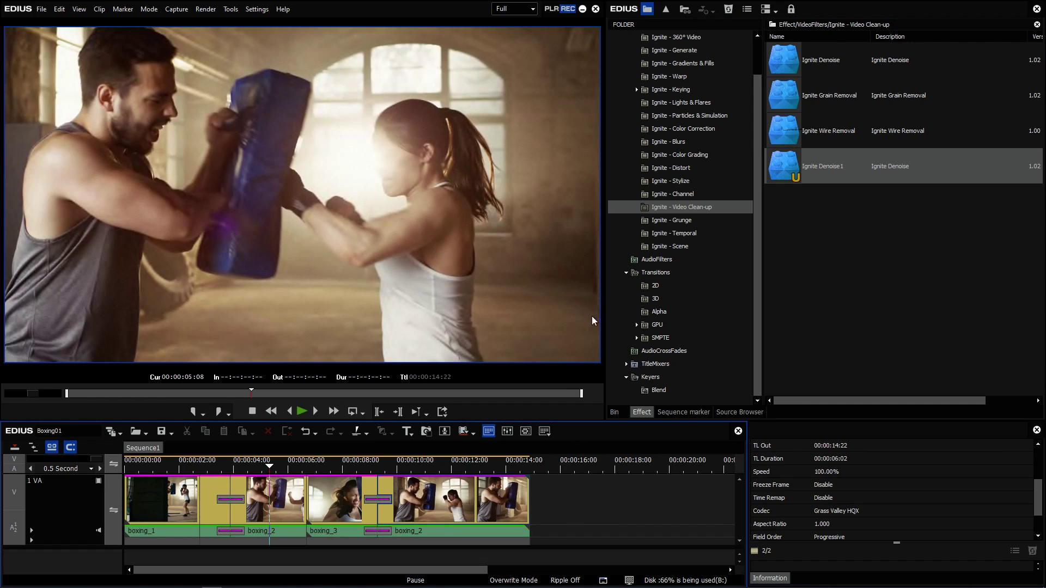
pyautogui.scroll(3, 695, 106)
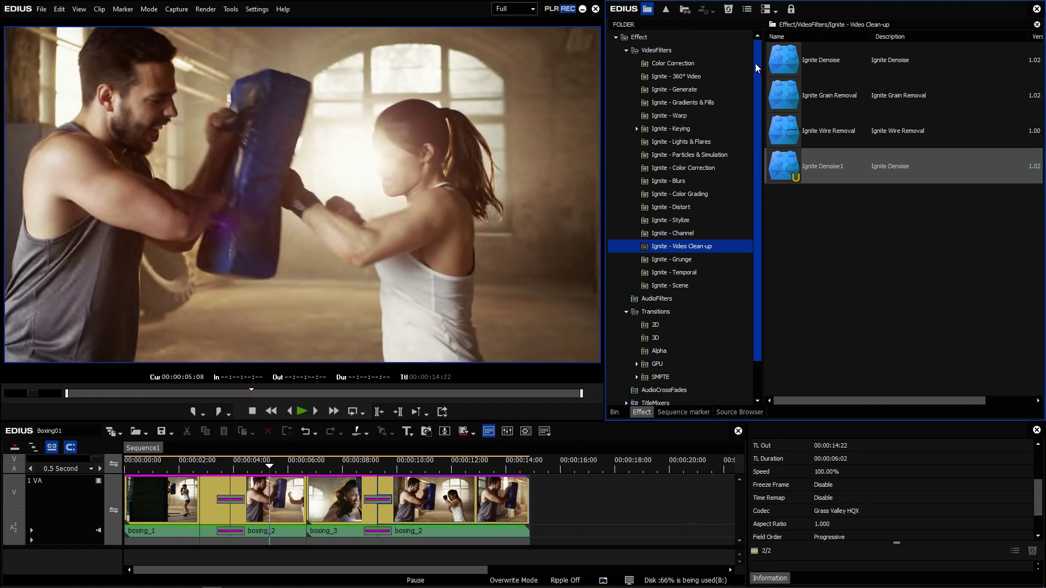
# Step: Apply 3-Way Color Correction from the Color Correction filters to the boxing clips
pyautogui.click(673, 63)
pyautogui.moveTo(784, 60); pyautogui.dragTo(483, 499)
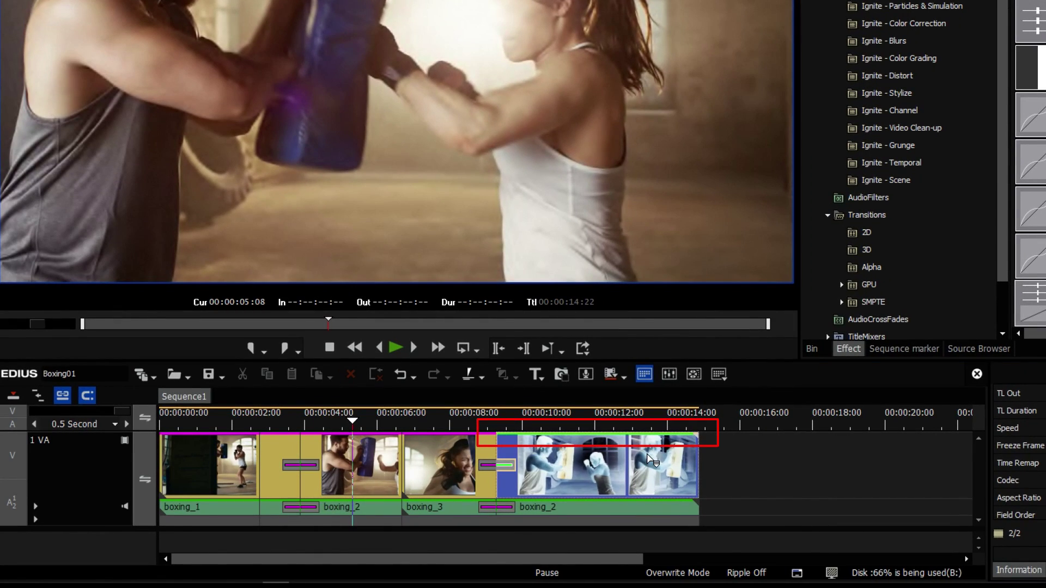
pyautogui.click(647, 457)
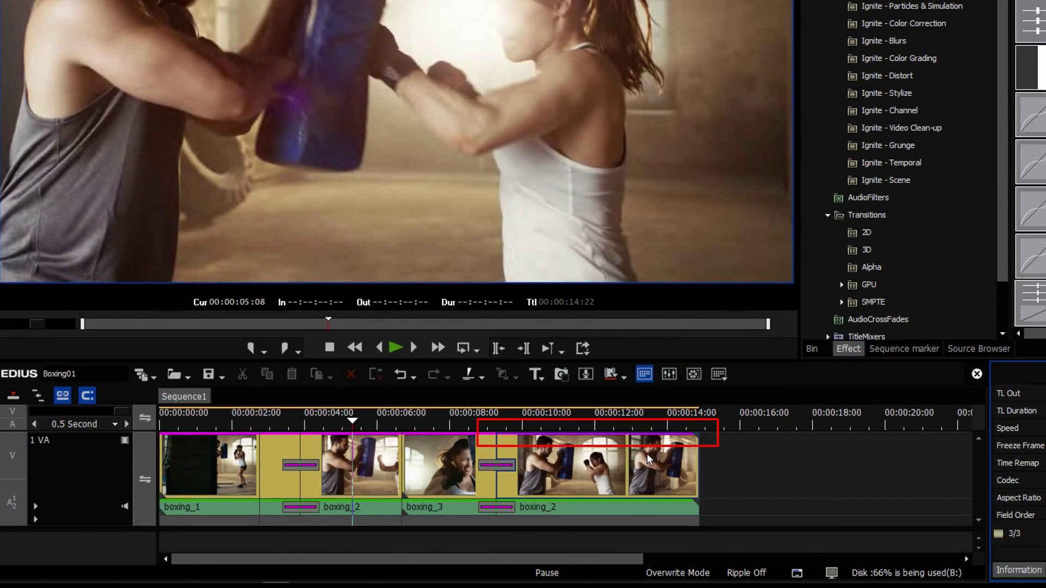
pyautogui.click(731, 461)
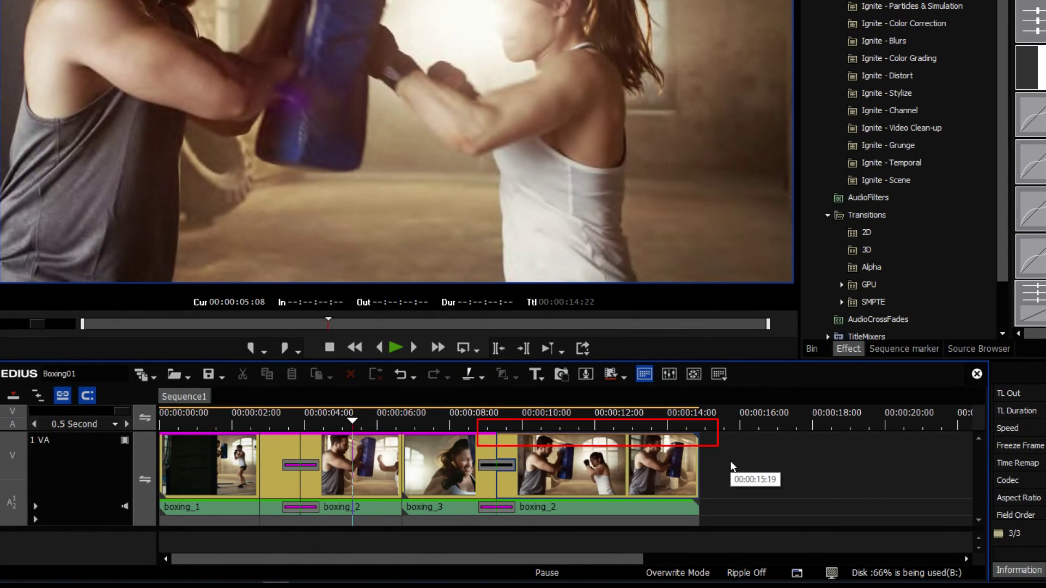
pyautogui.scroll(-1, 730, 460)
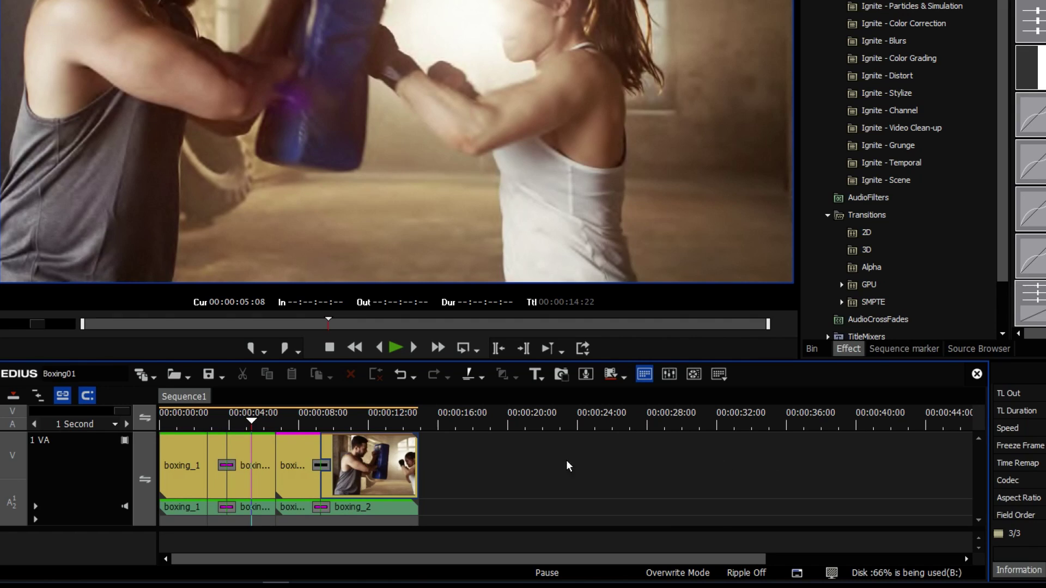
# Step: Select the first two boxing clips and drag them toward the 20-second mark
pyautogui.click(178, 484)
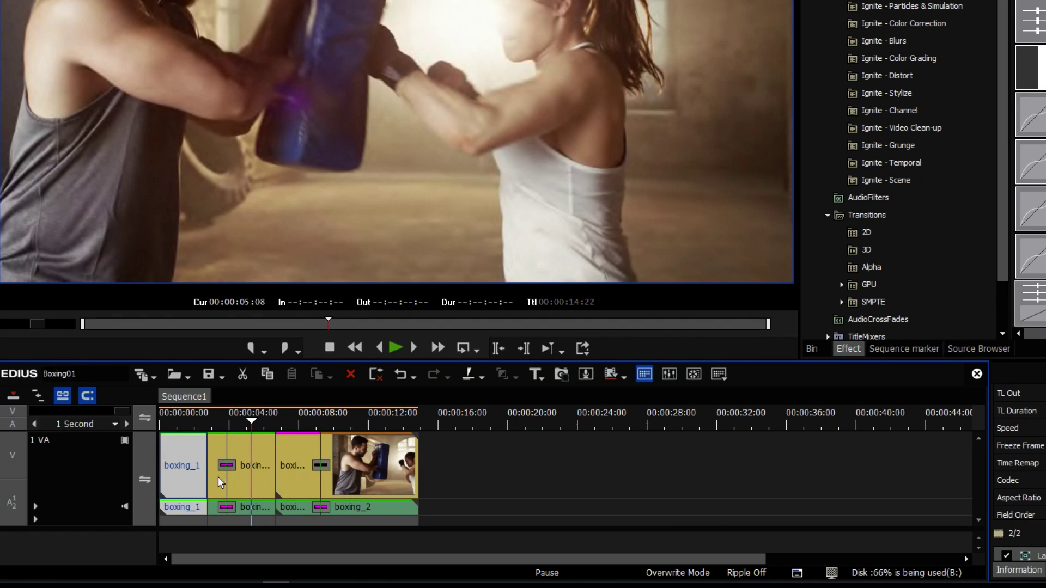
pyautogui.keyDown('ctrl'); pyautogui.click(246, 482); pyautogui.keyUp('ctrl')
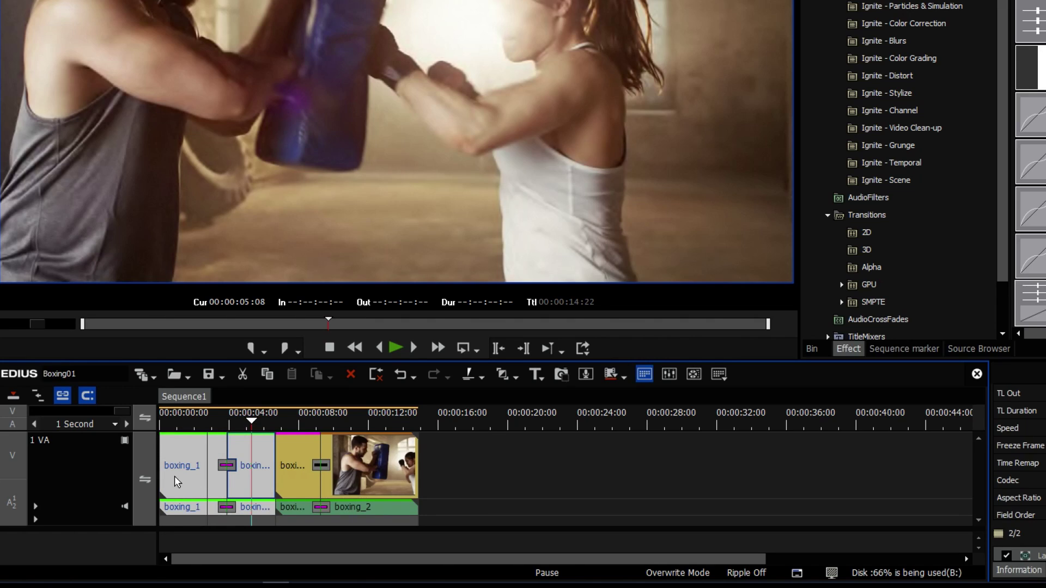
pyautogui.moveTo(178, 483); pyautogui.dragTo(547, 477)
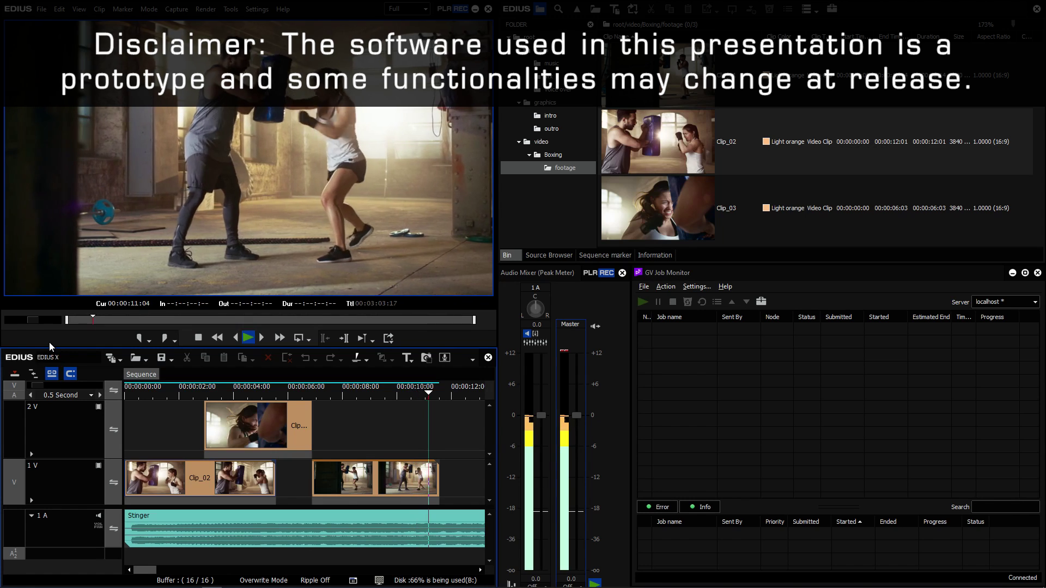
# Step: Stop playback and refresh the Stinger music clip's wave data from its Properties
pyautogui.press('space')
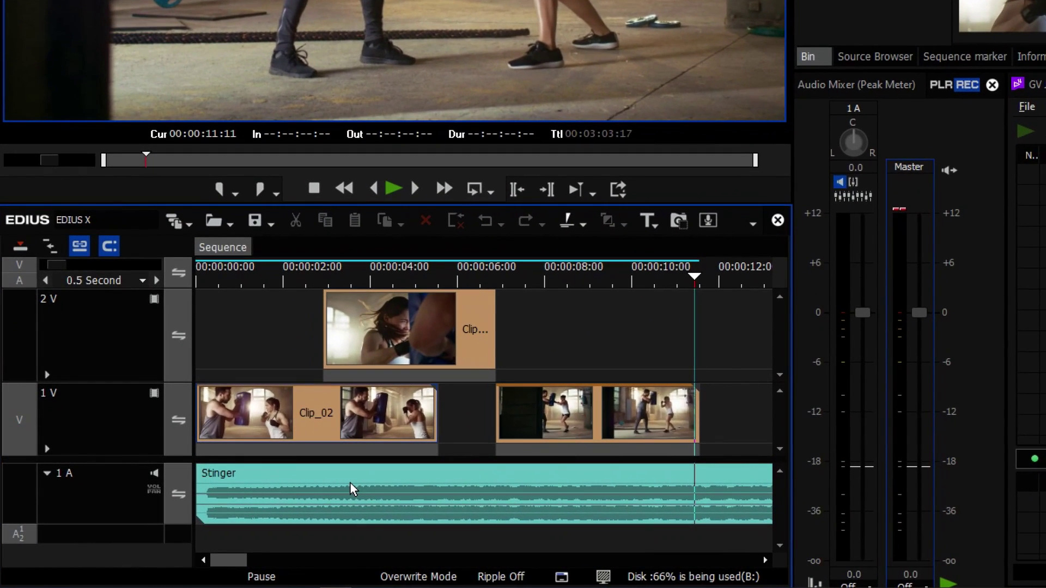
pyautogui.click(351, 489)
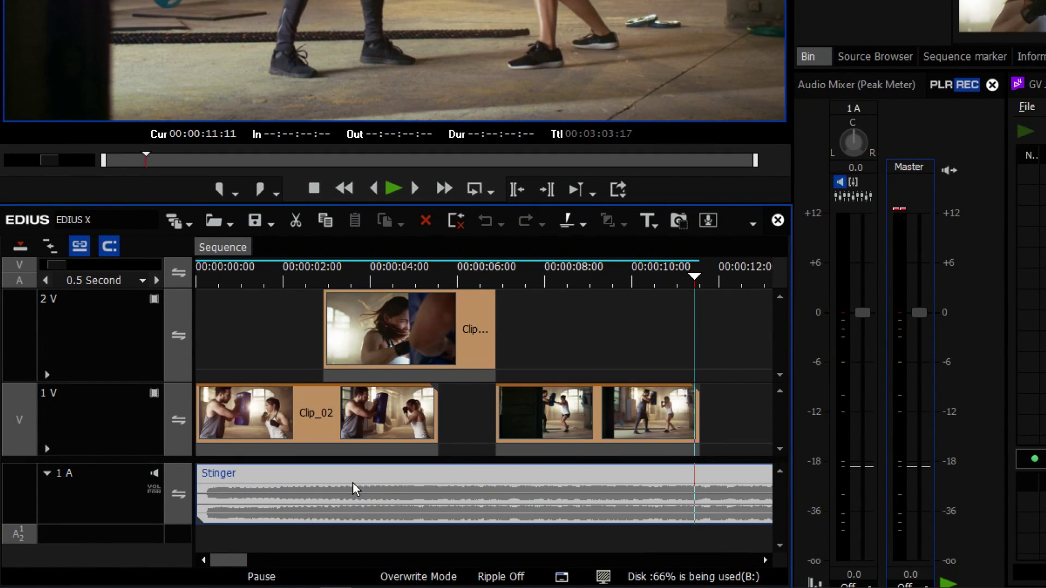
pyautogui.rightClick(353, 482)
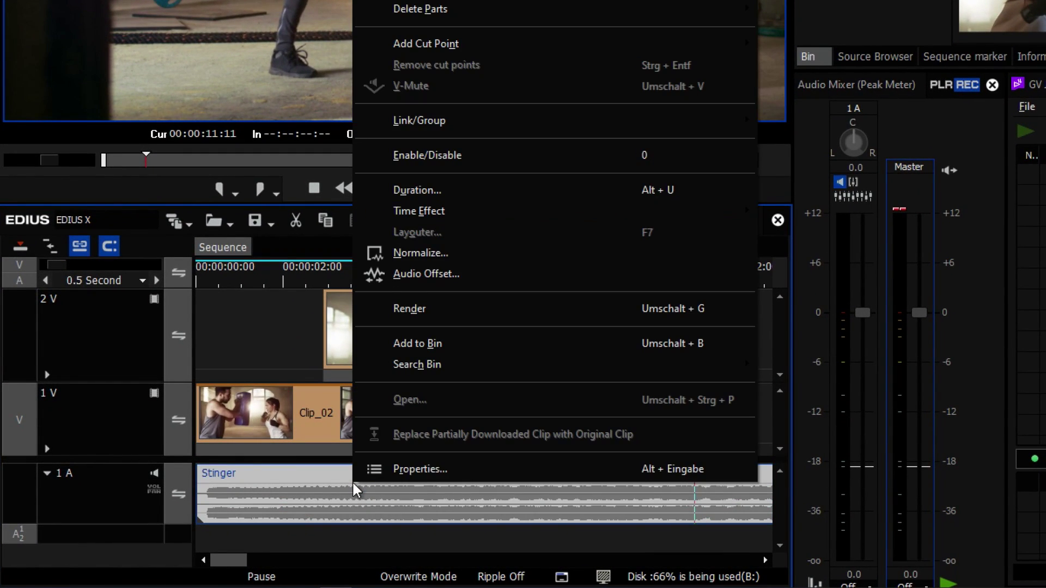
pyautogui.click(400, 471)
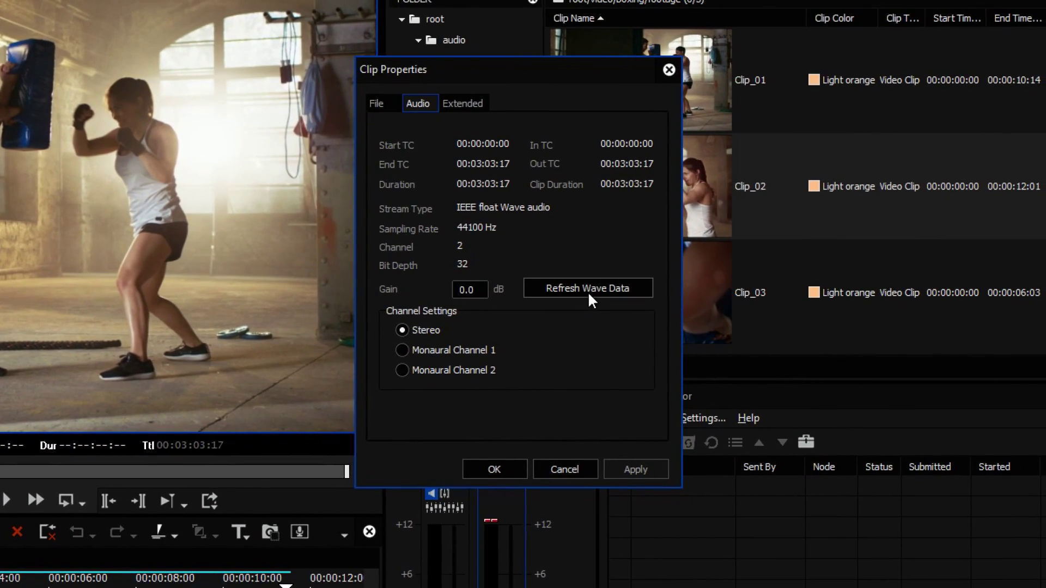
pyautogui.click(494, 469)
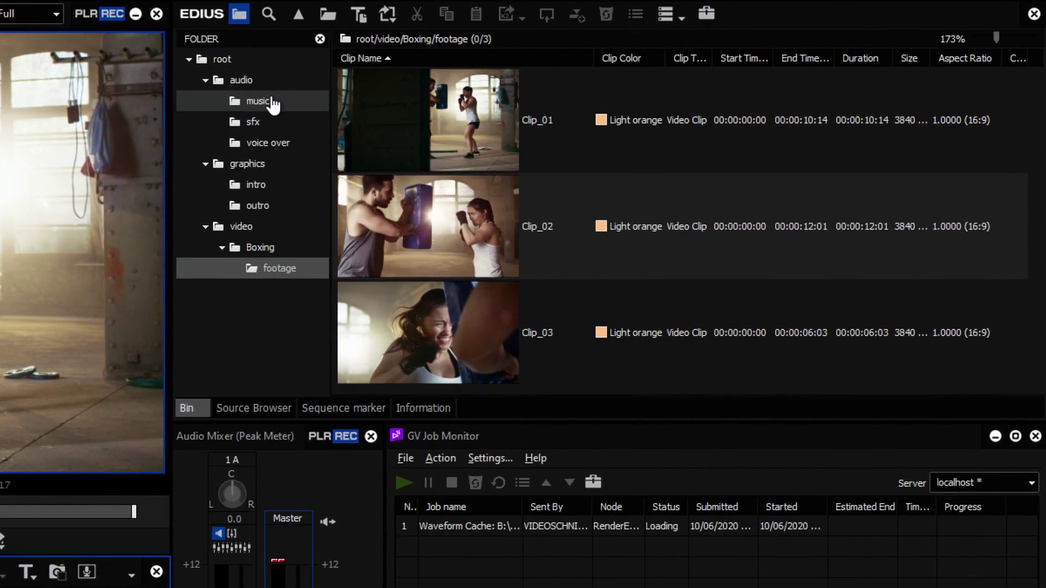
# Step: Open the music bin folder and check the waveform cache job in GV Job Monitor
pyautogui.click(282, 99)
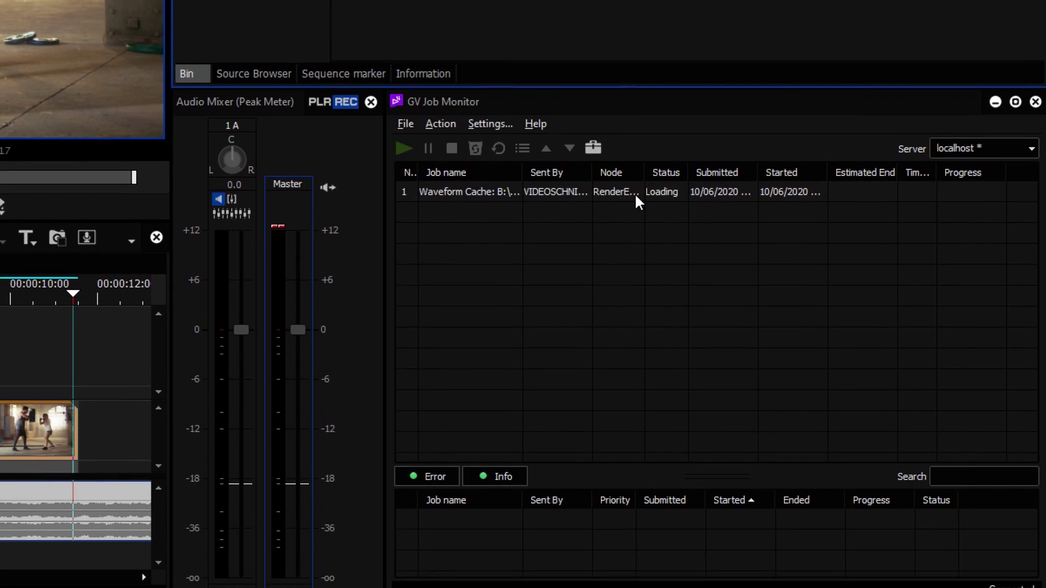
pyautogui.rightClick(635, 199)
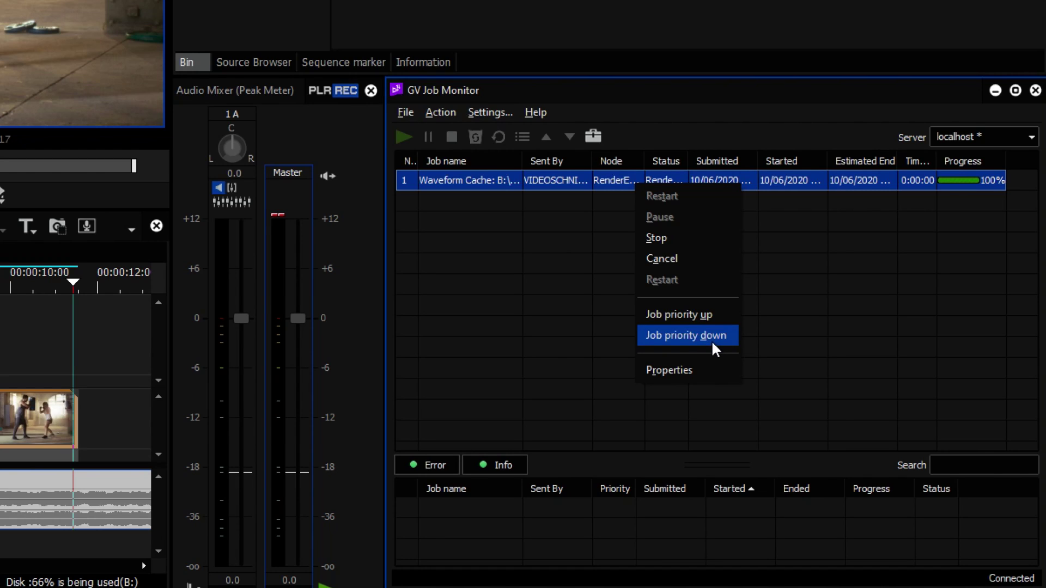
pyautogui.click(550, 235)
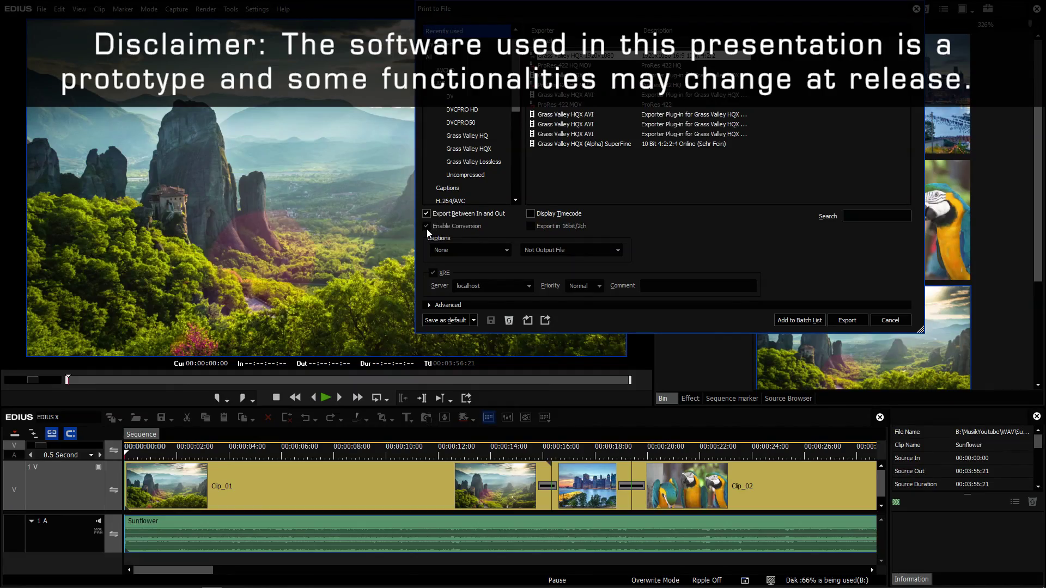
pyautogui.scroll(-4, 474, 155)
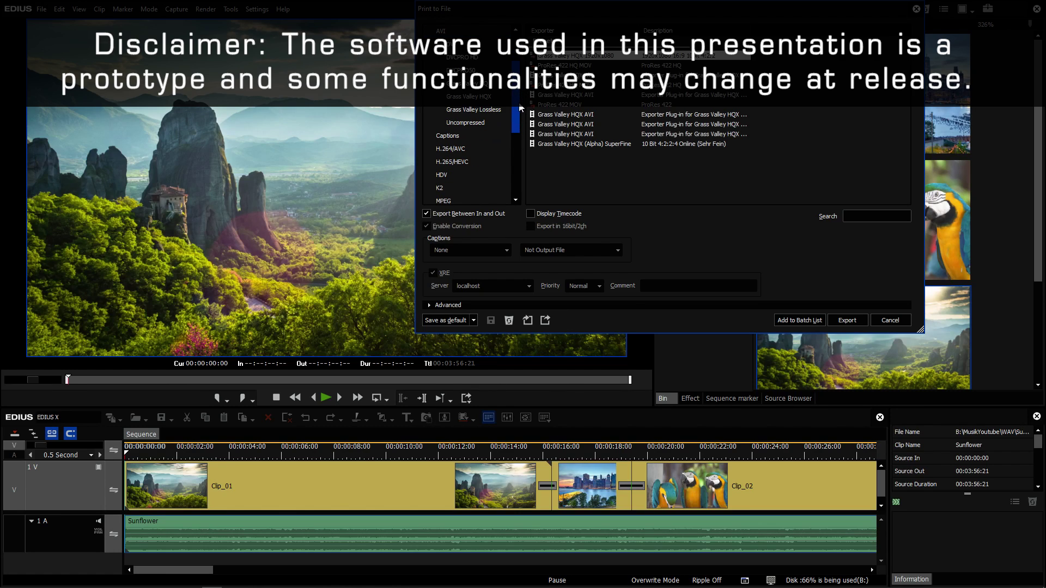
# Step: Choose the H.265/HEVC (NVIDIA) exporter, expand Advanced, and save the export as 'nature'
pyautogui.click(452, 161)
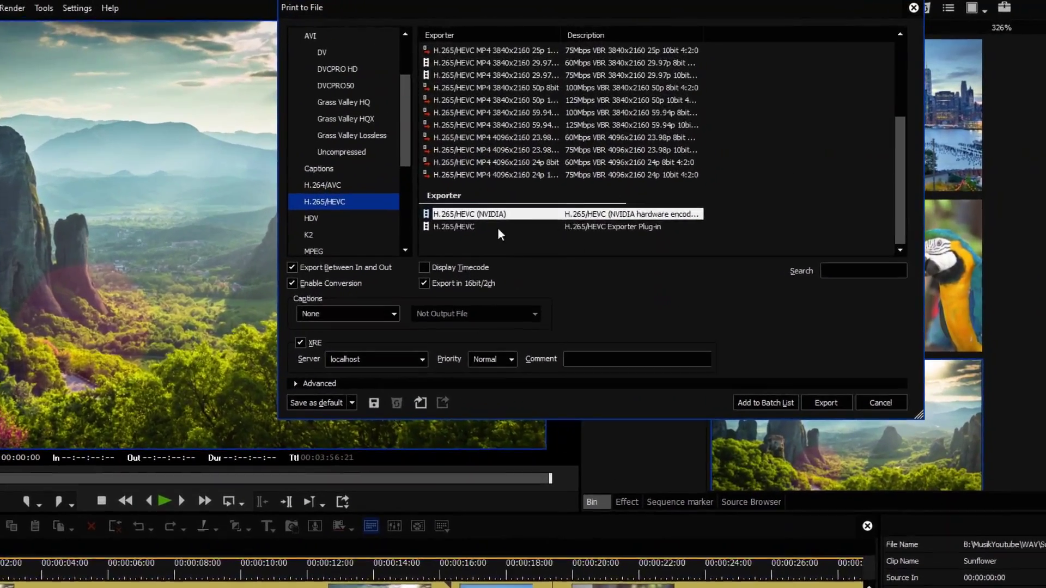
pyautogui.click(466, 215)
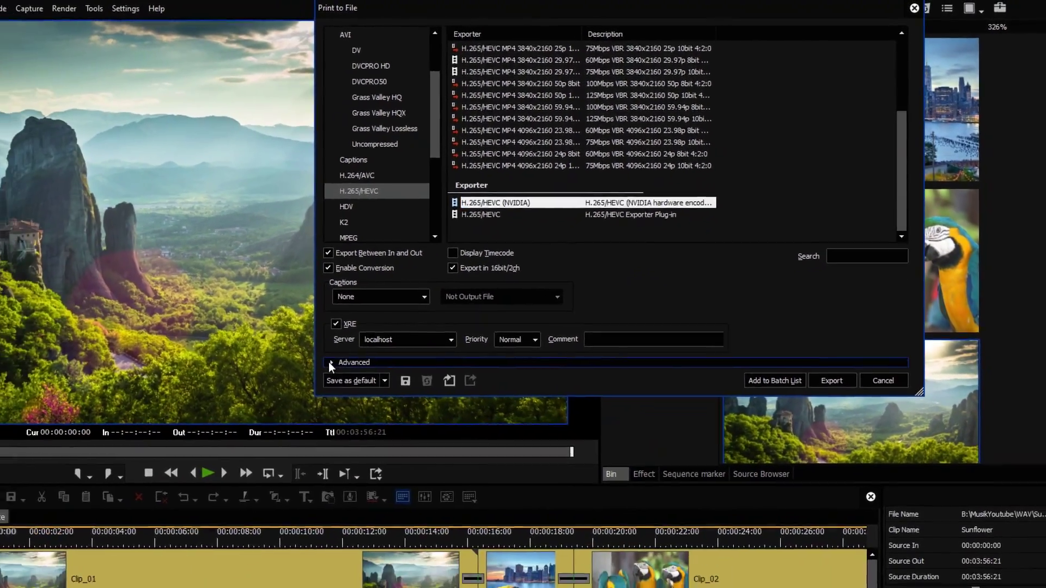
pyautogui.click(328, 363)
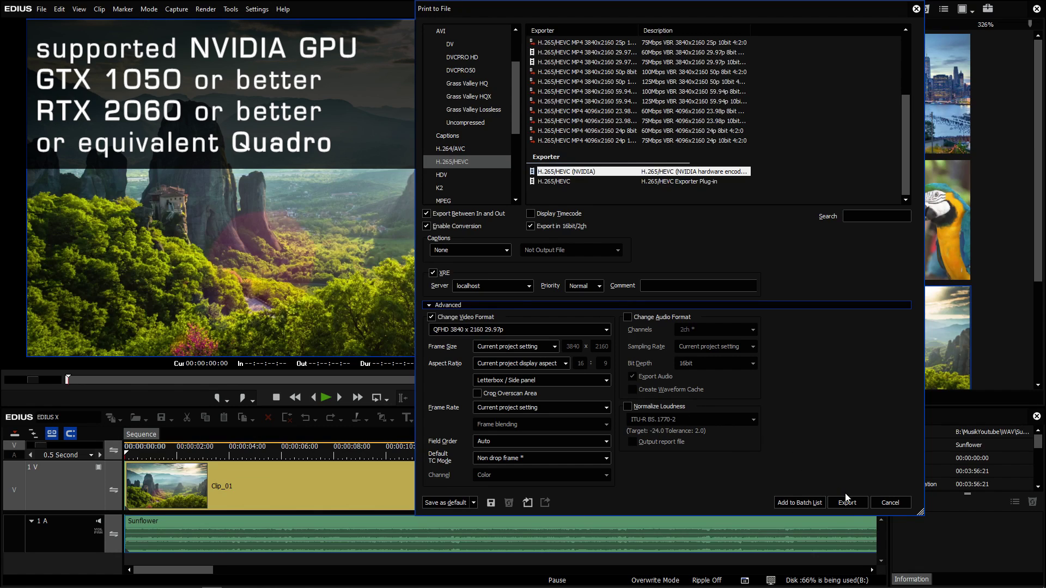
pyautogui.click(848, 502)
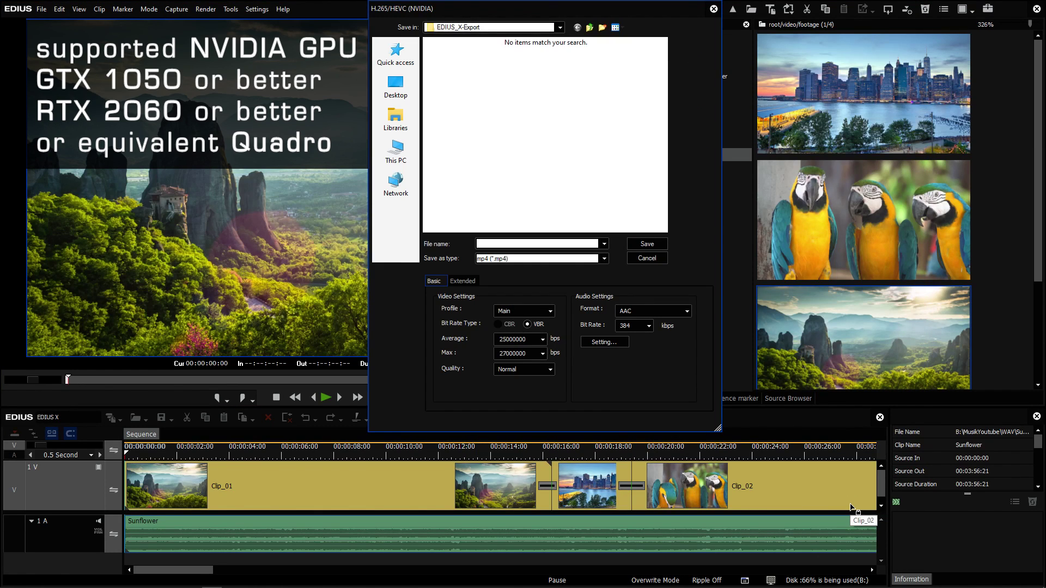
pyautogui.click(531, 245)
pyautogui.click(646, 244)
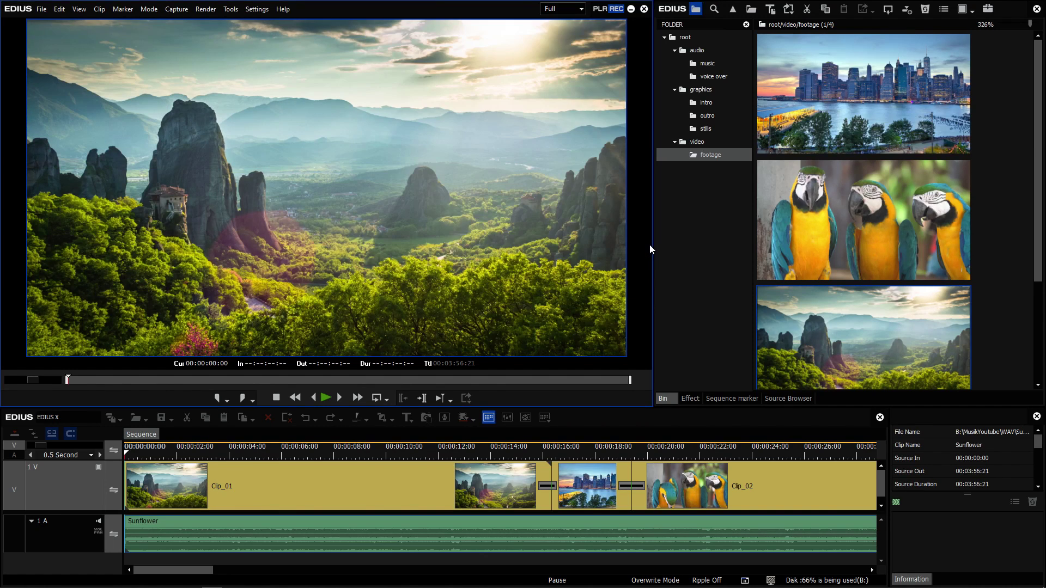